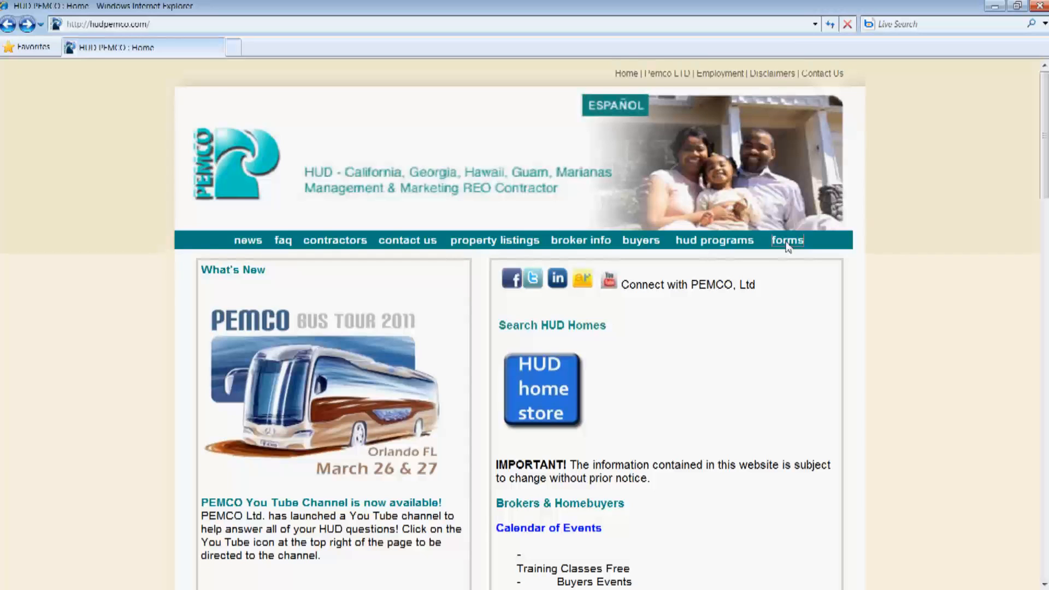
Go to the PEMCO Forms page and pick the 1A & 2A regional contract forms
click(785, 259)
click(787, 243)
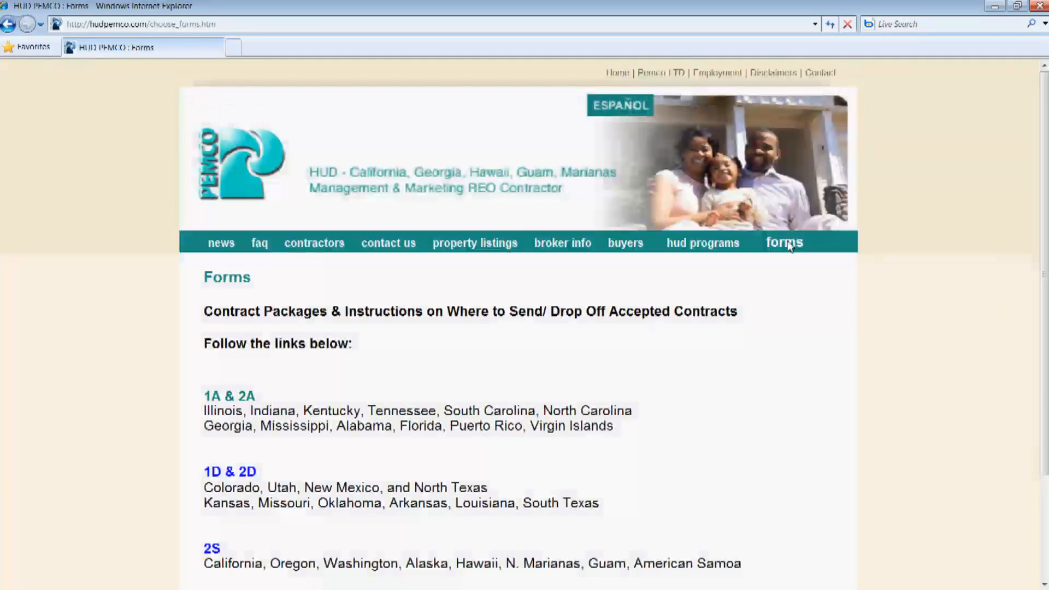
scroll(196, 350, down, 3)
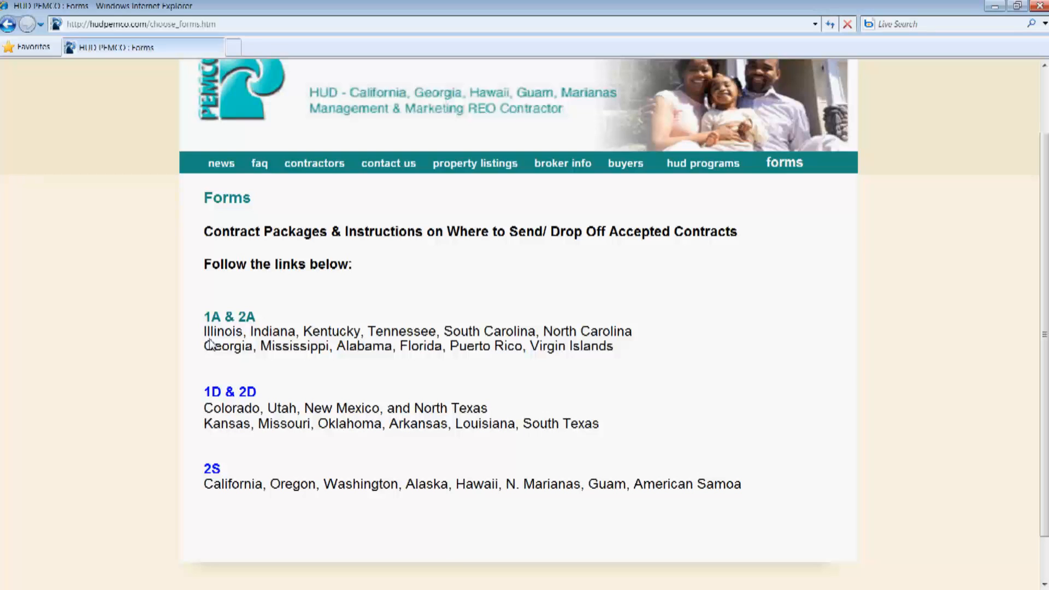
click(207, 317)
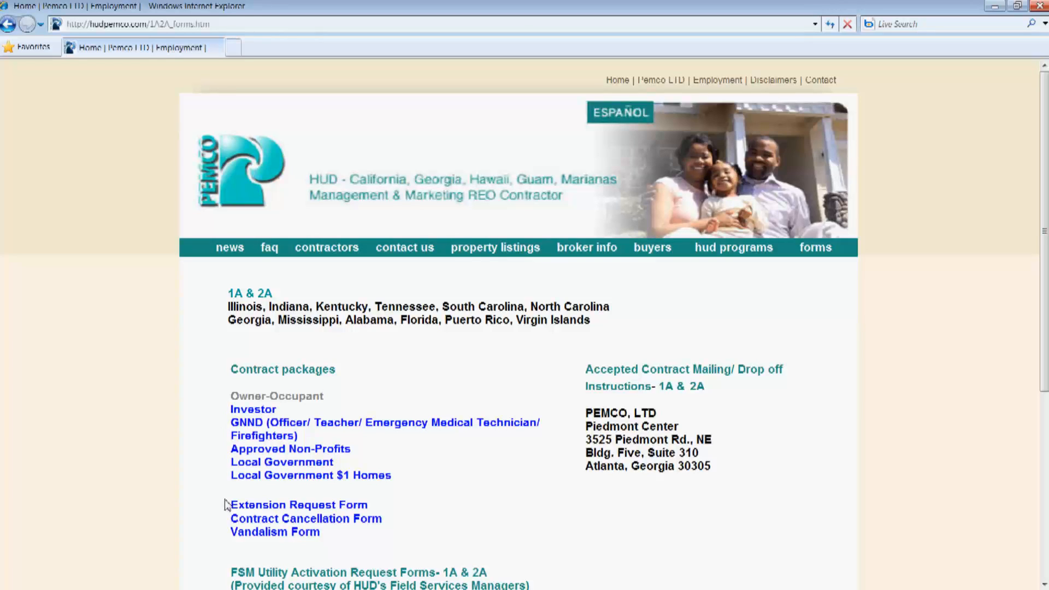
Open the Owner-Occupant contract package PDF
click(238, 398)
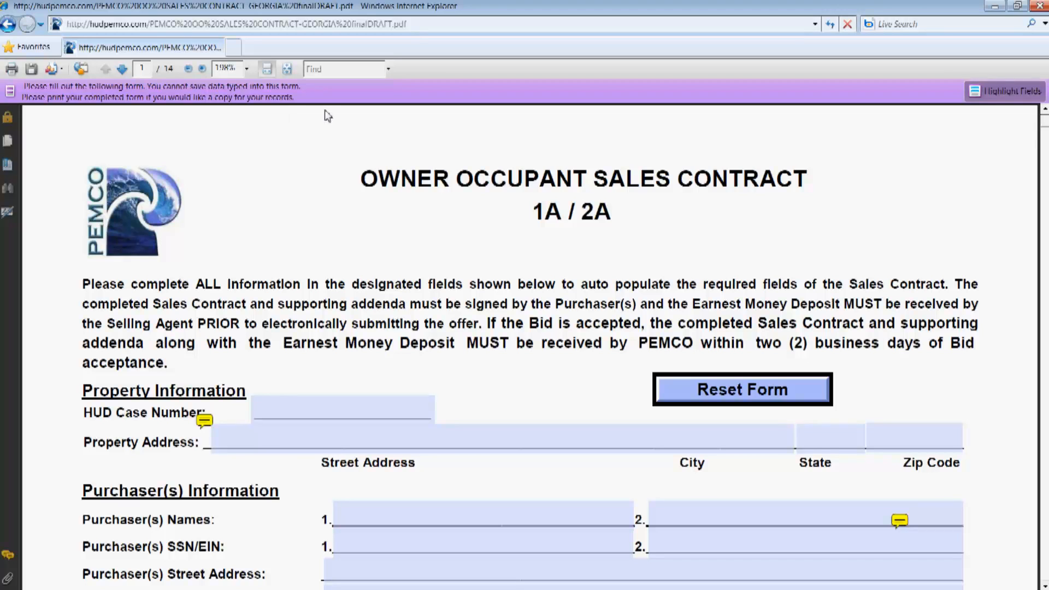
click(1024, 97)
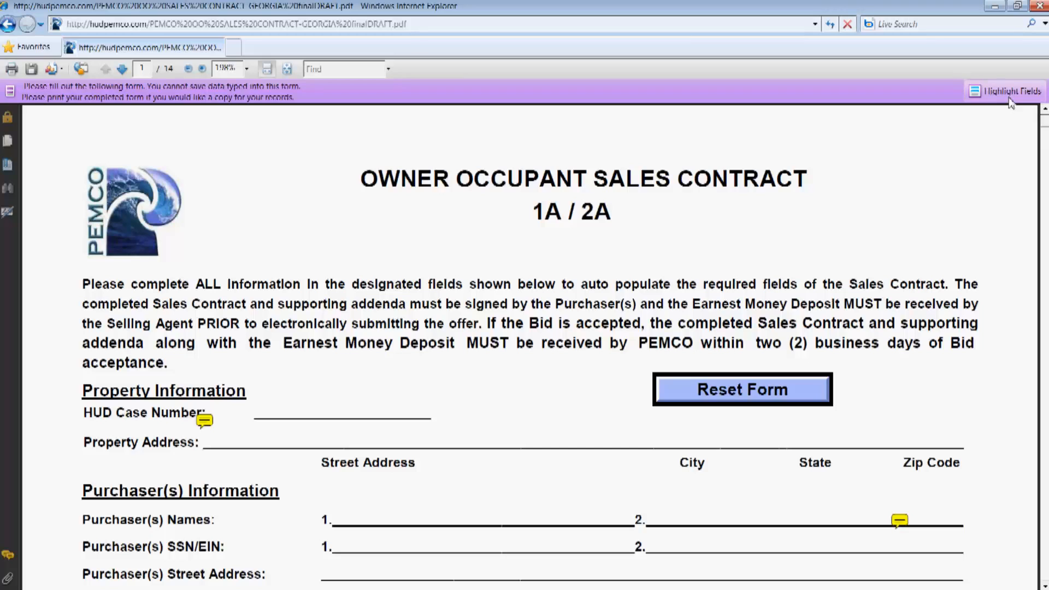
click(1010, 92)
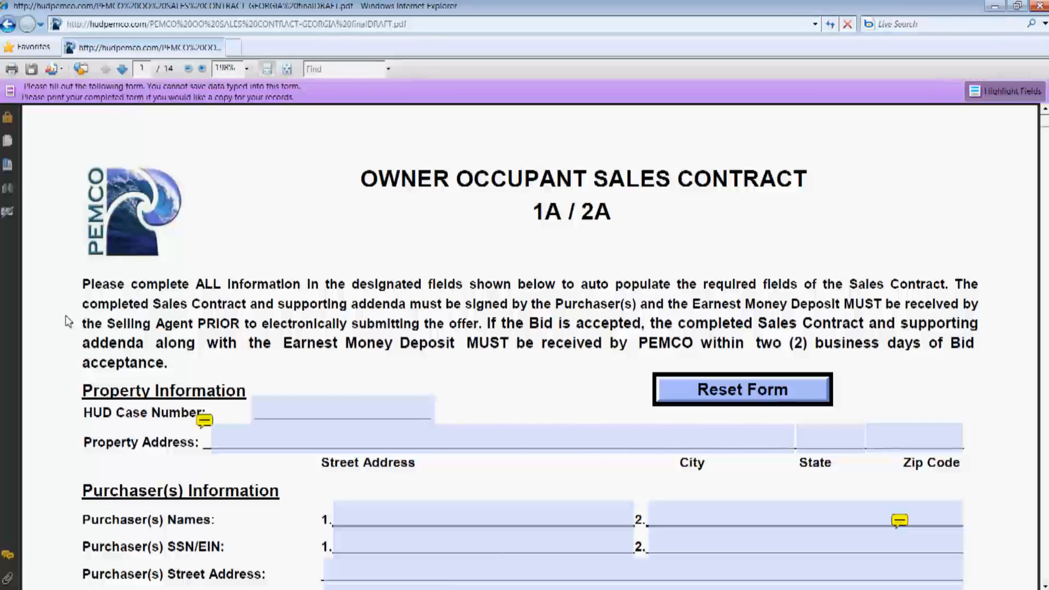
scroll(68, 321, down, 3)
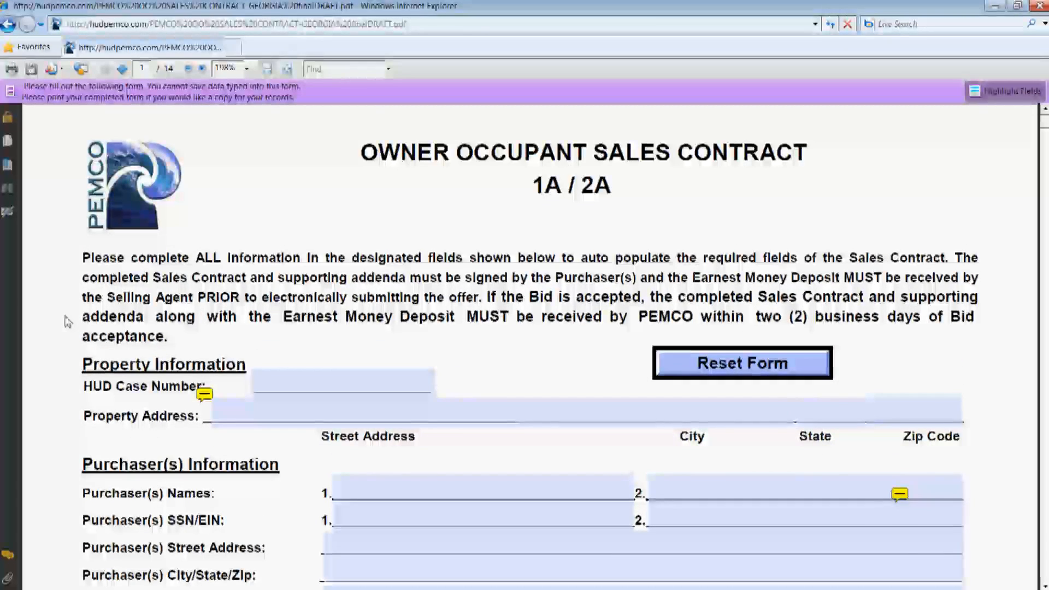
scroll(68, 322, down, 3)
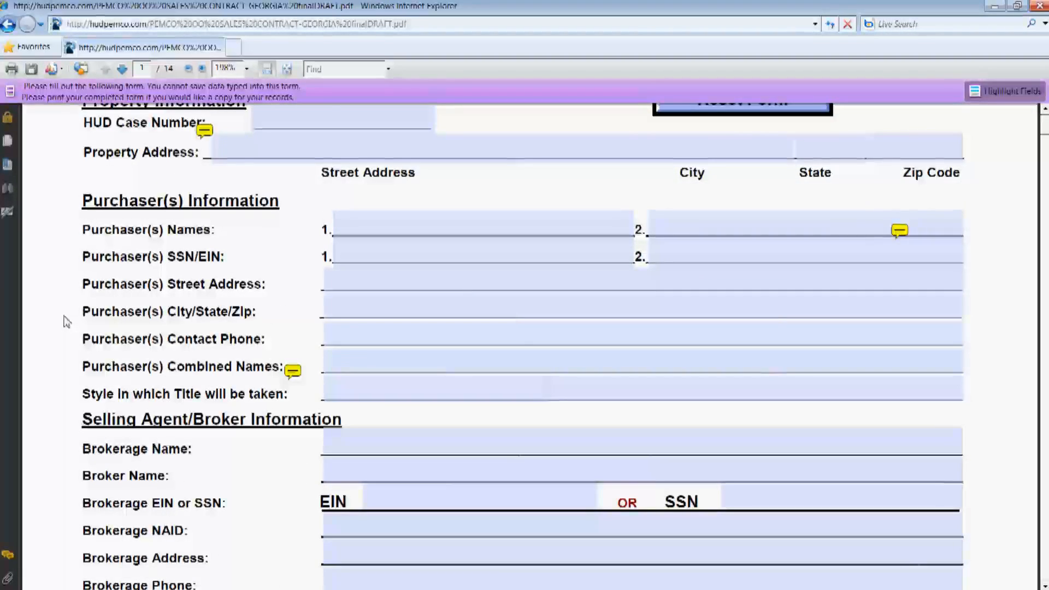
scroll(66, 321, down, 3)
scroll(63, 324, down, 2)
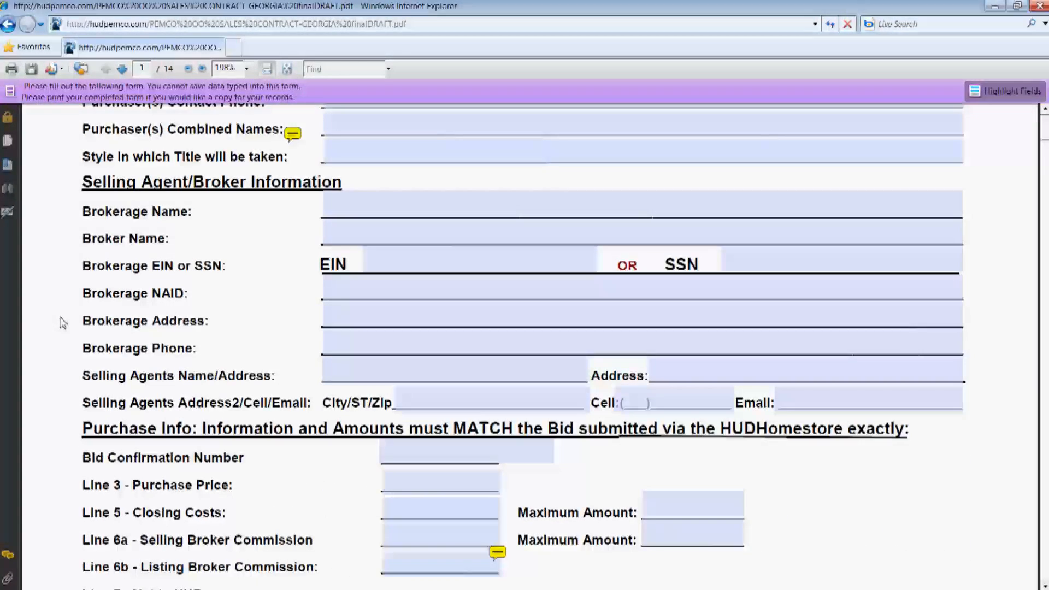
scroll(63, 324, down, 2)
scroll(64, 325, down, 2)
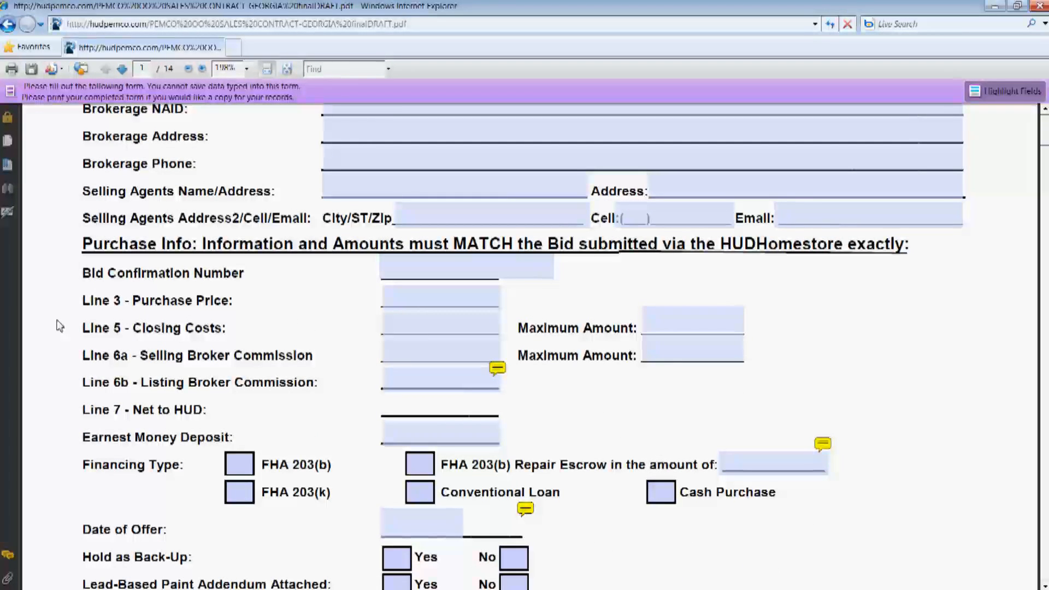
scroll(60, 325, up, 3)
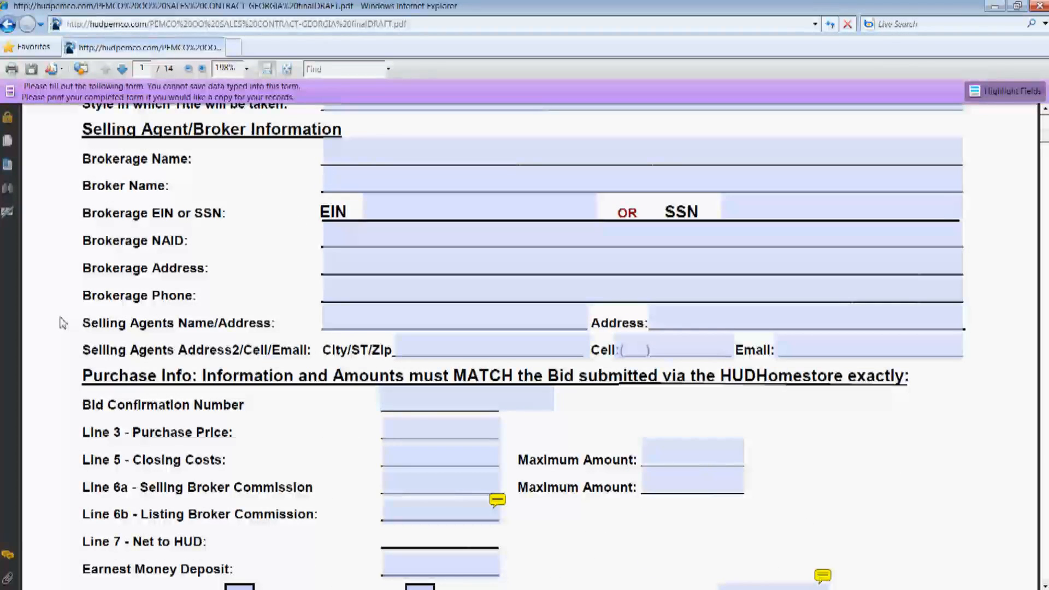
scroll(62, 322, up, 4)
scroll(64, 323, down, 1)
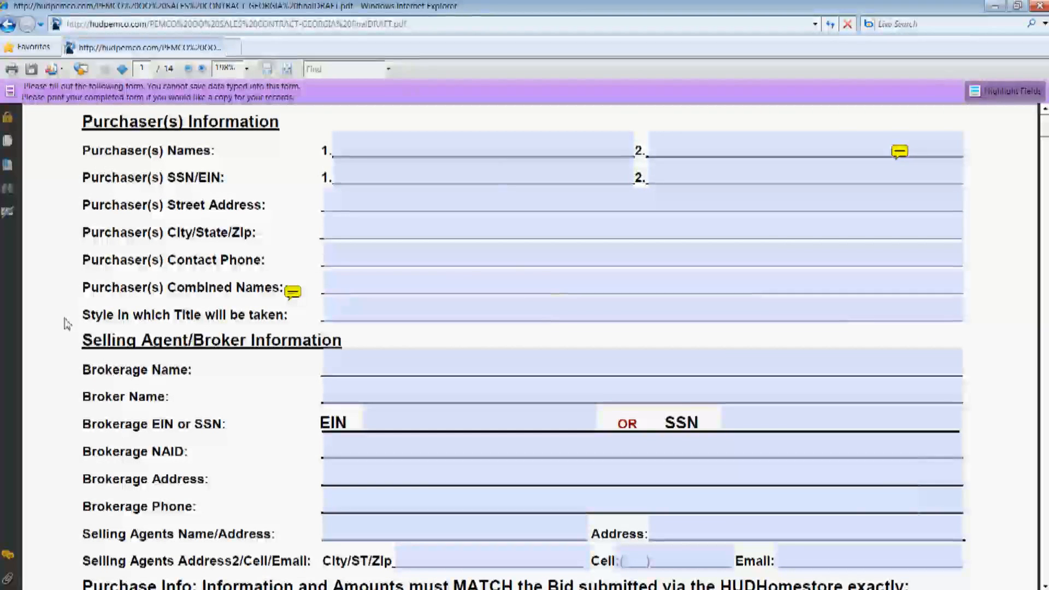
scroll(66, 323, down, 3)
click(484, 458)
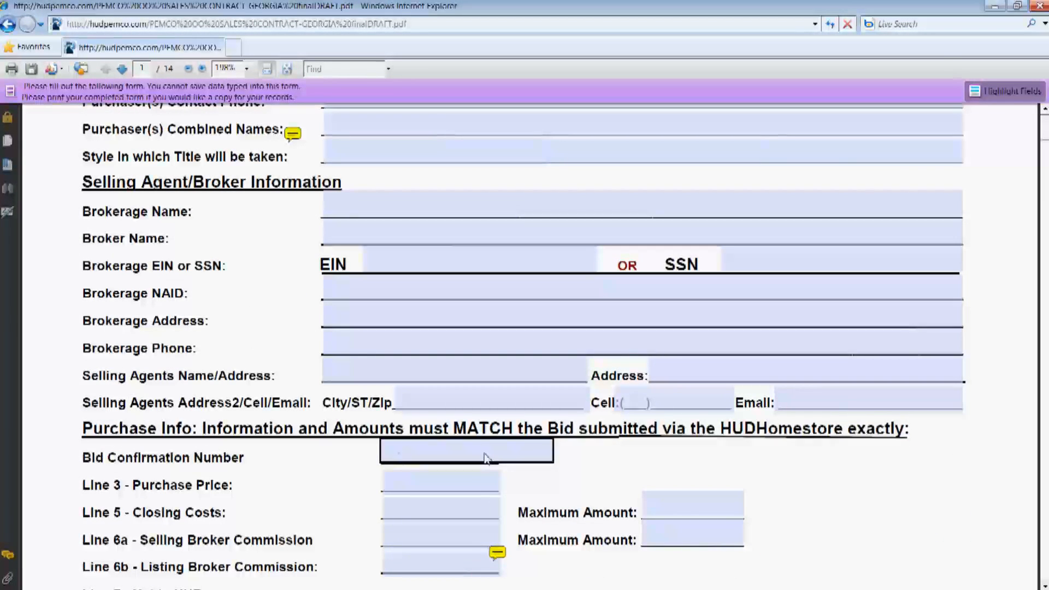
click(232, 459)
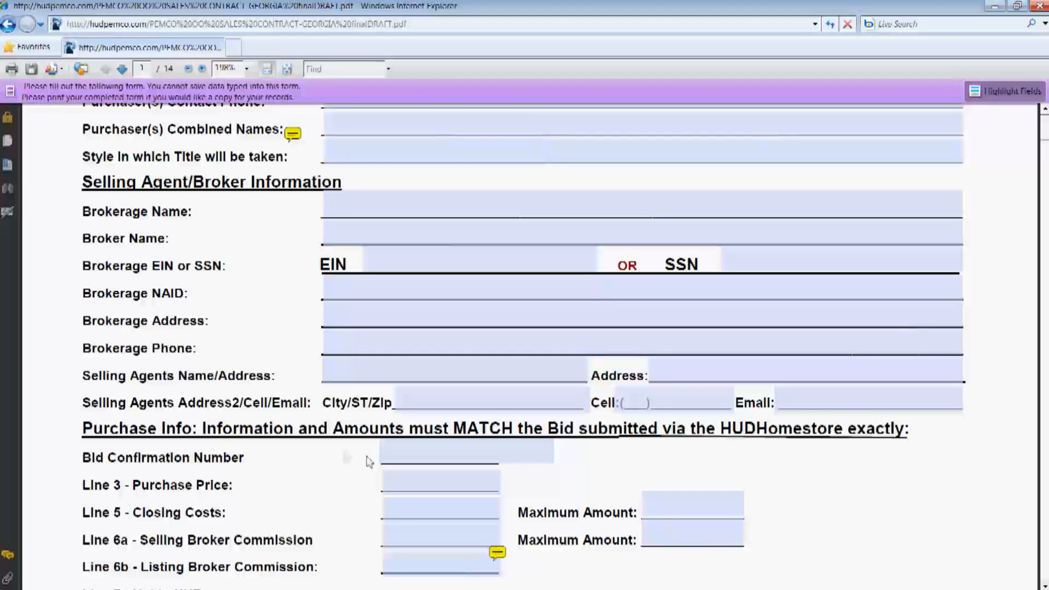
scroll(87, 452, down, 3)
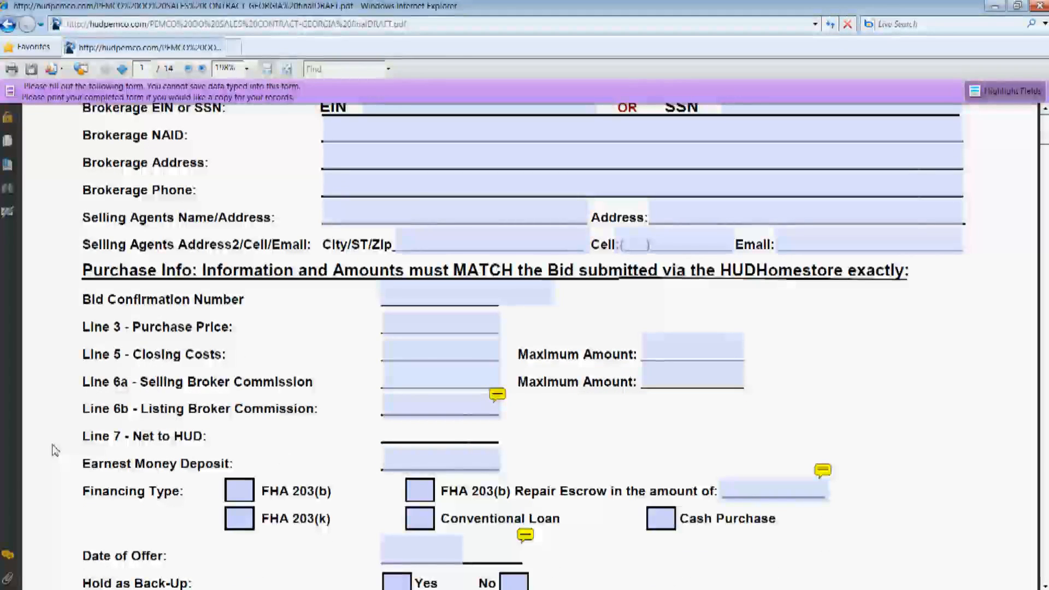
scroll(59, 450, up, 3)
scroll(57, 437, up, 6)
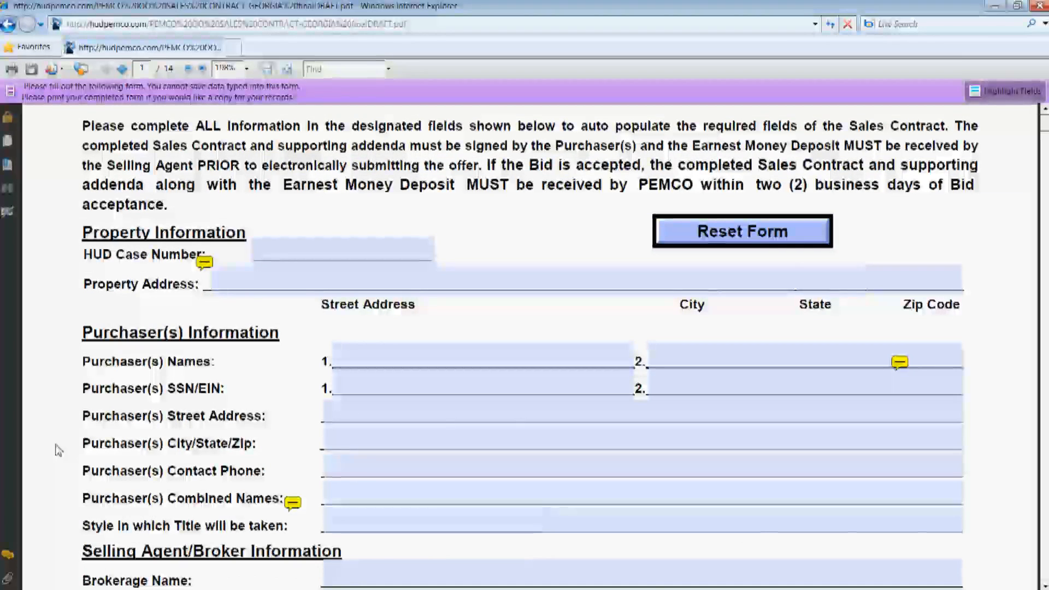
scroll(49, 393, up, 3)
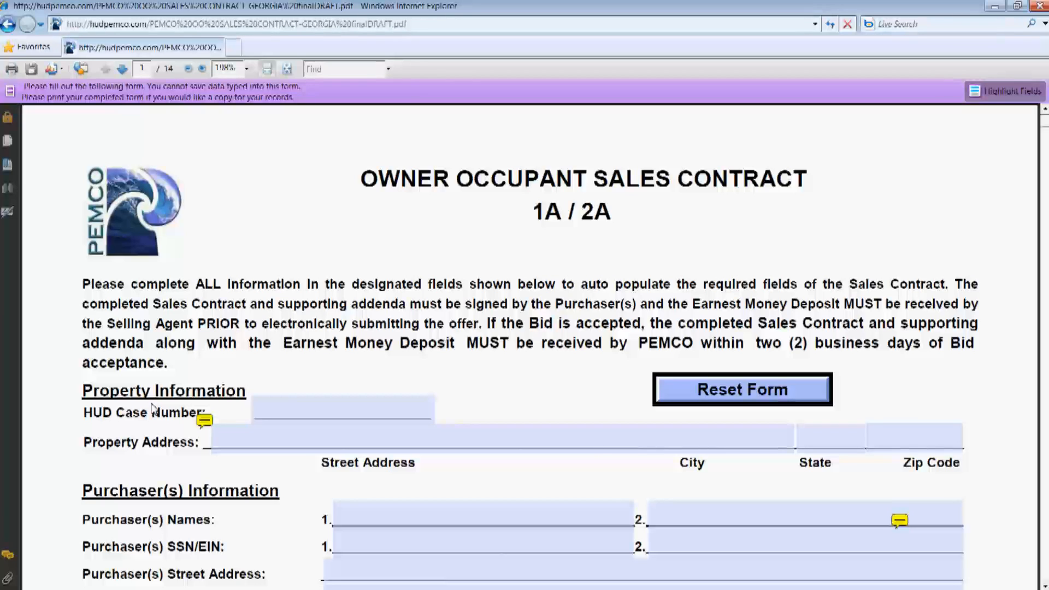
mouse_move(212, 417)
scroll(524, 395, down, 3)
click(273, 288)
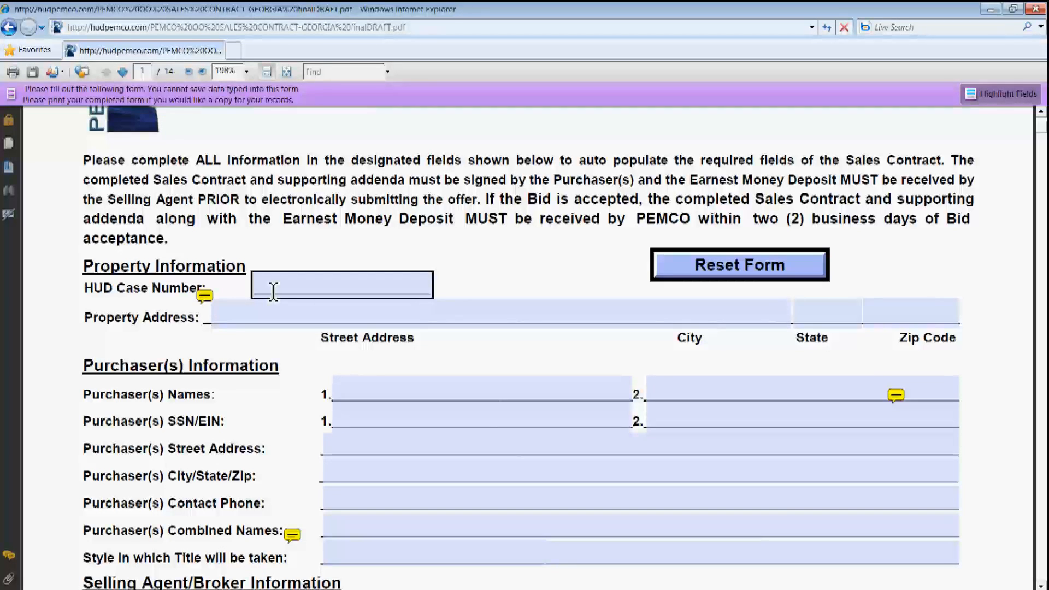
click(273, 292)
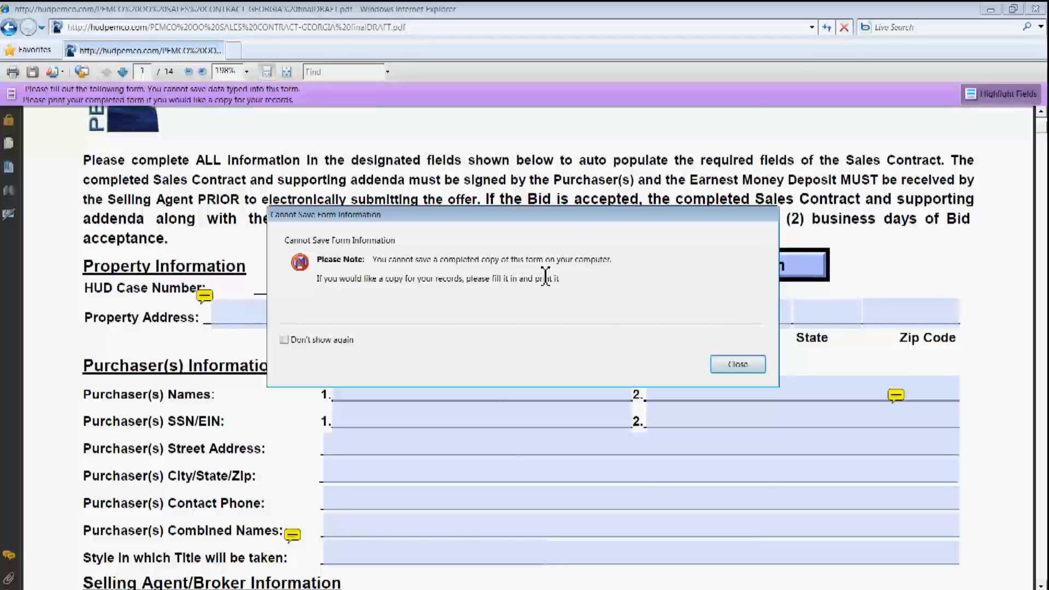
click(738, 364)
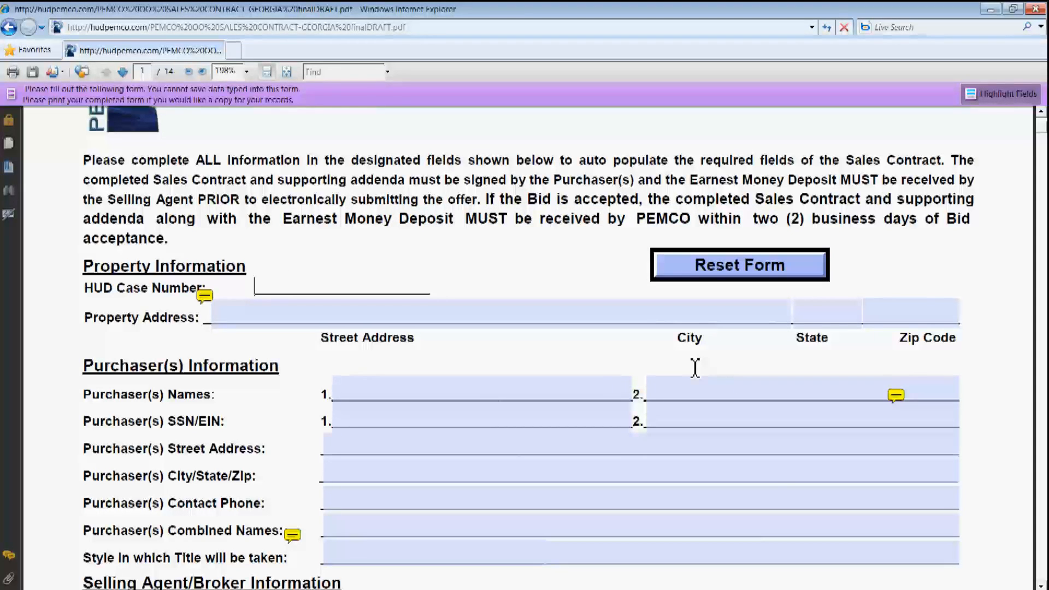
Enter the HUD case number, then the property's street, city, state and zip code fields
text(555-444555)
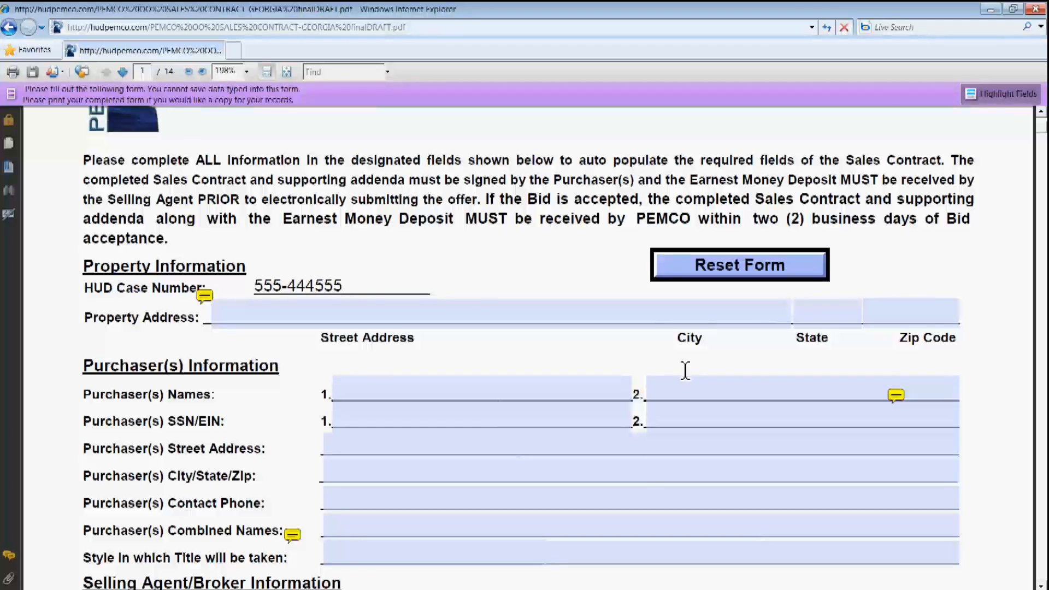
key(Tab)
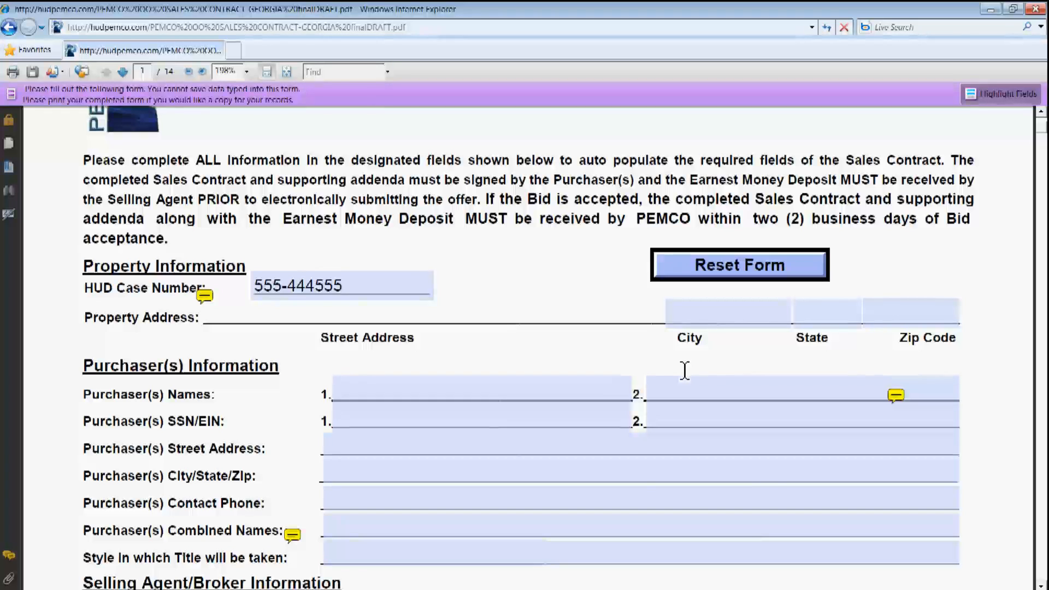
text(9548 Hud)
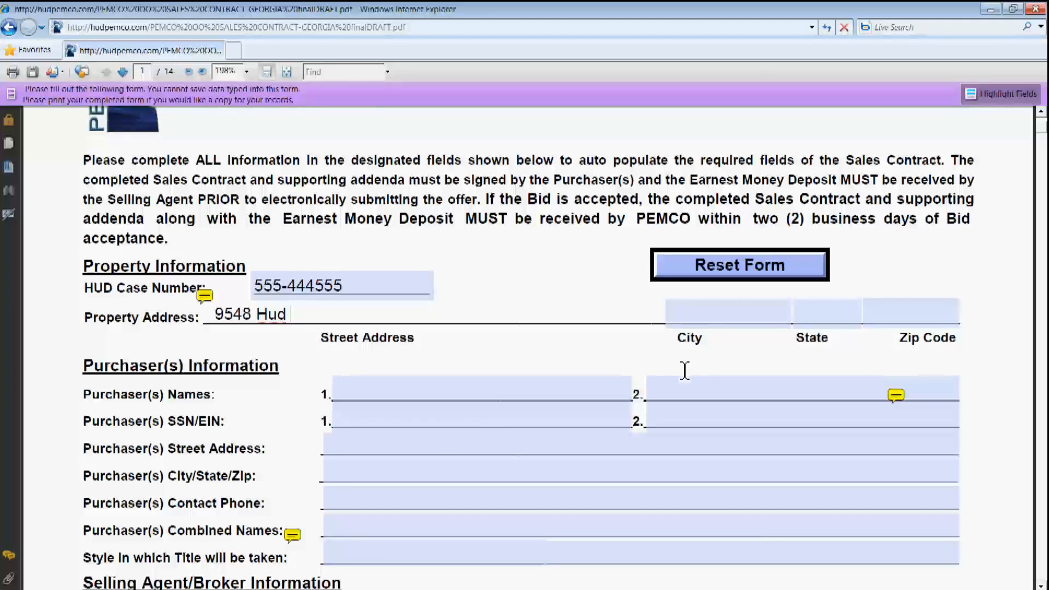
text(Pemco)
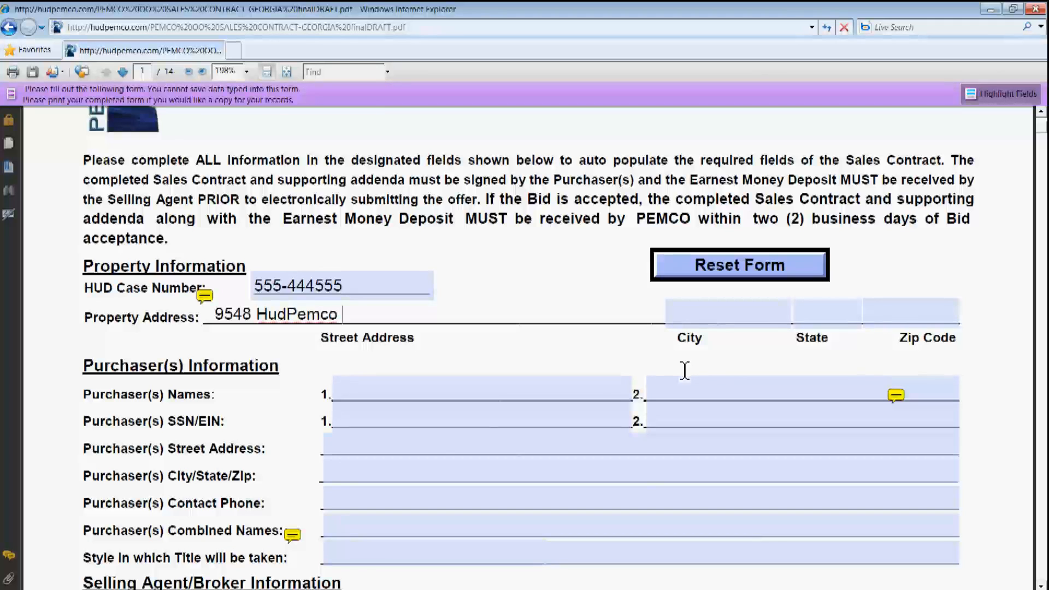
text( Lane)
key(Tab)
text(Atlan)
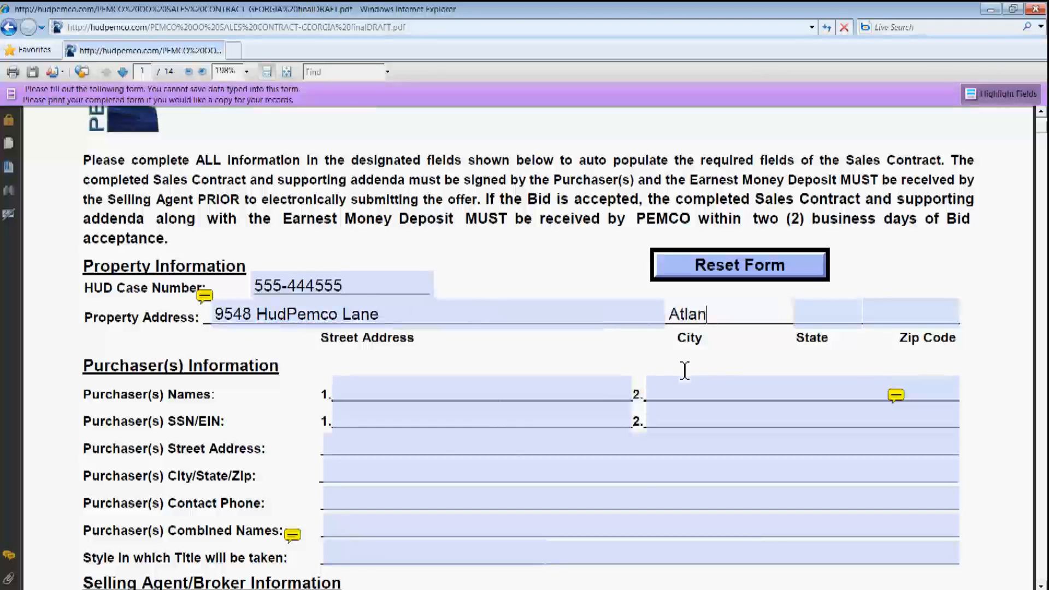
text(ta)
key(Tab)
text(GA)
key(Tab)
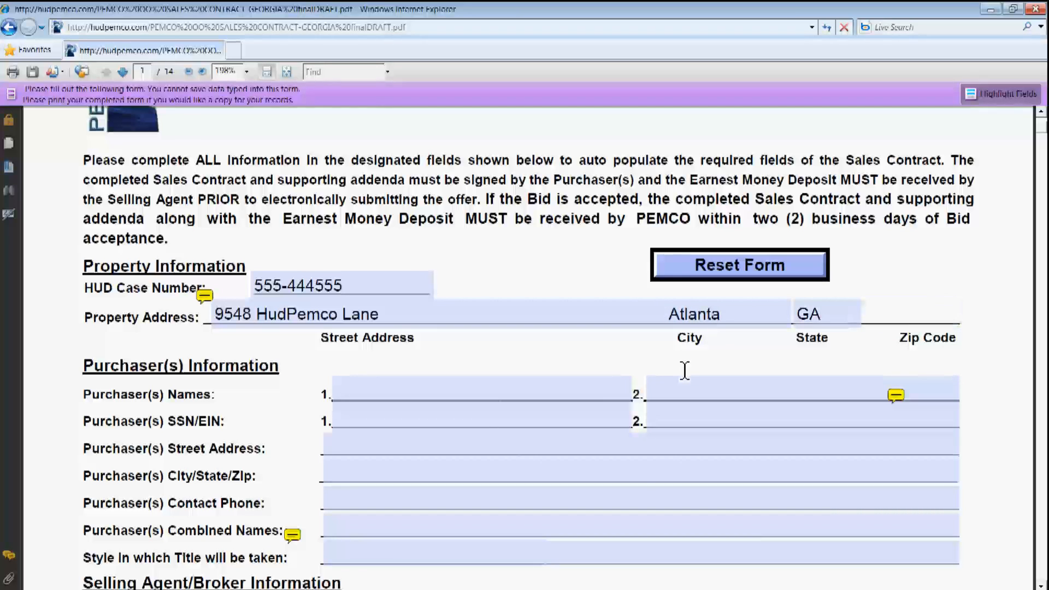
text(30305)
key(Tab)
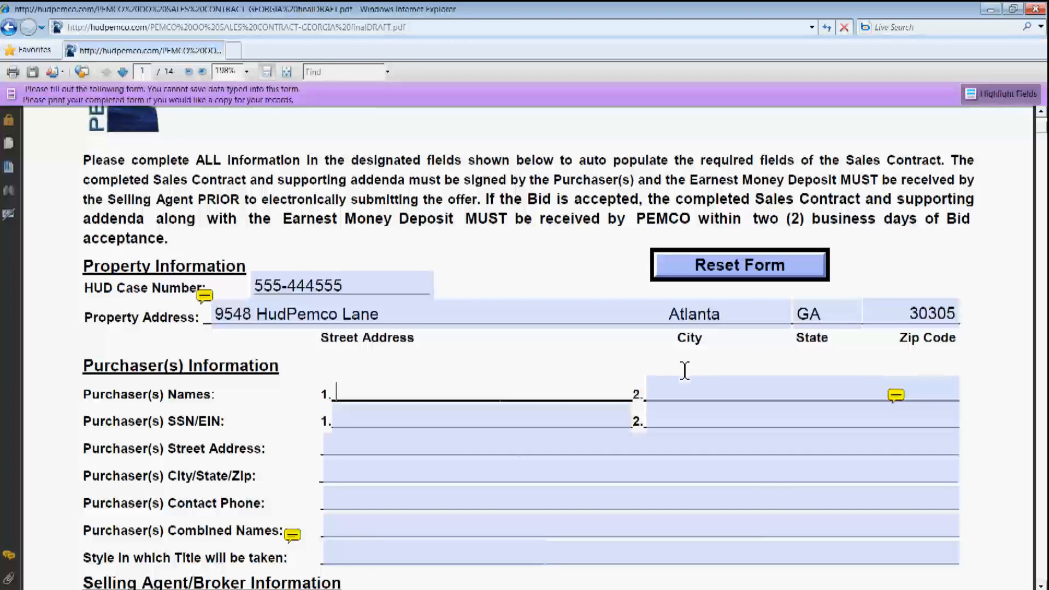
Enter the first purchaser's name and SSN, leaving the second purchaser blank
text(Patty Pemco)
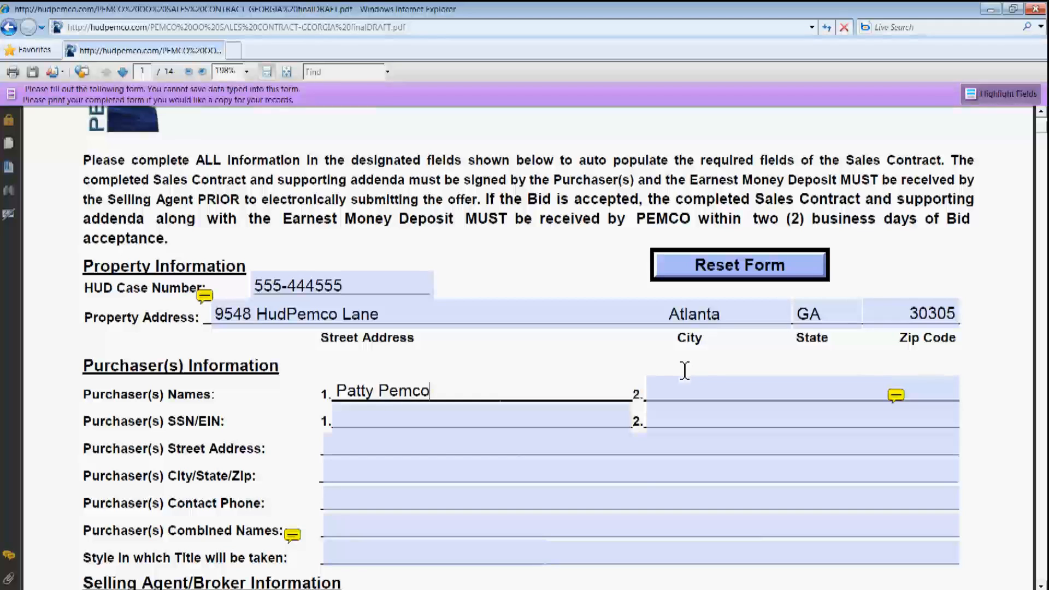
key(Tab)
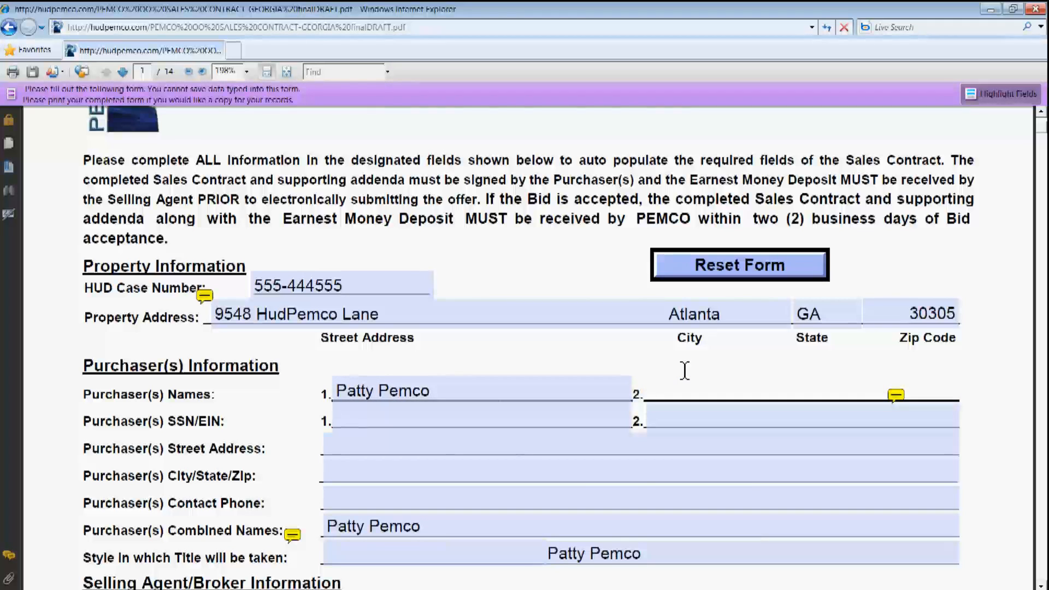
key(Tab)
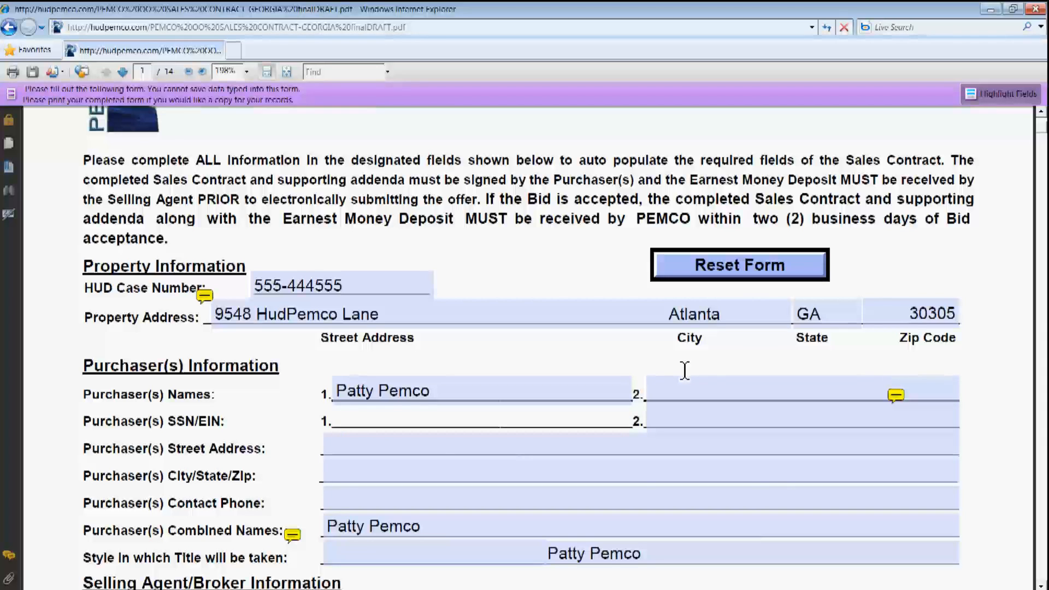
text(555448888)
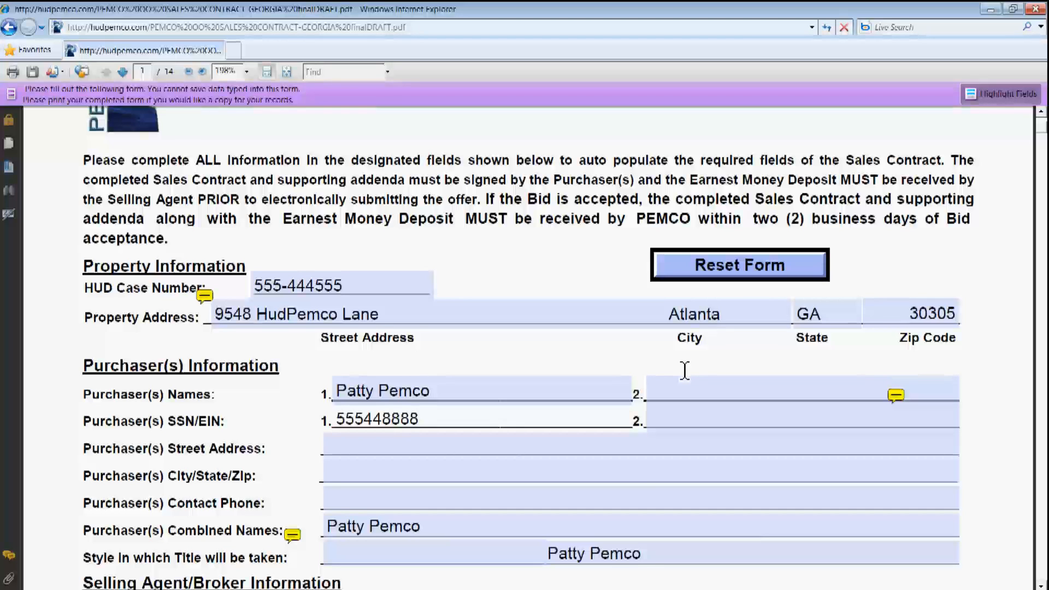
key(Tab)
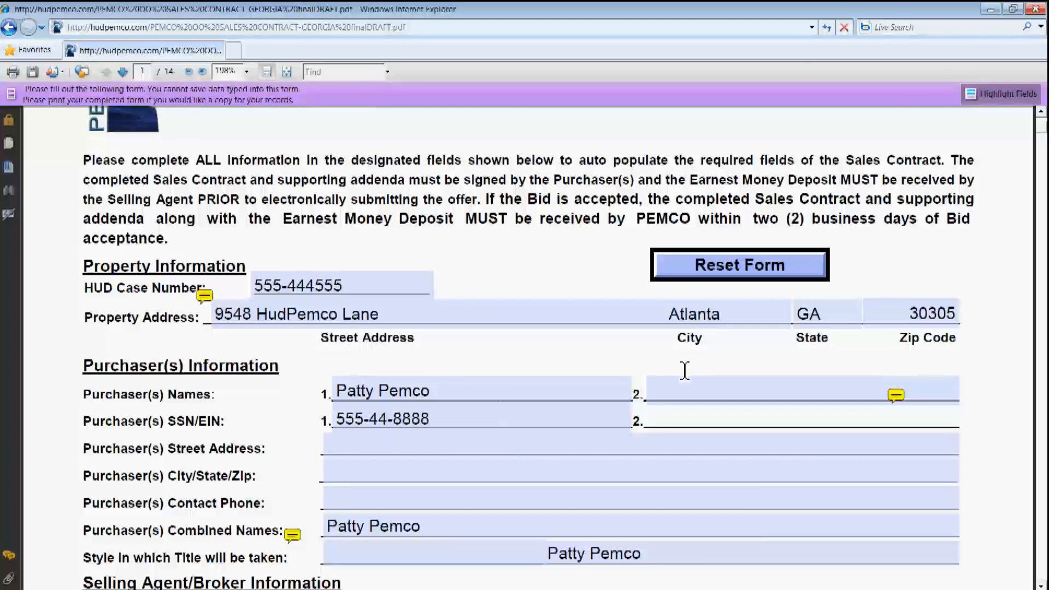
key(Tab)
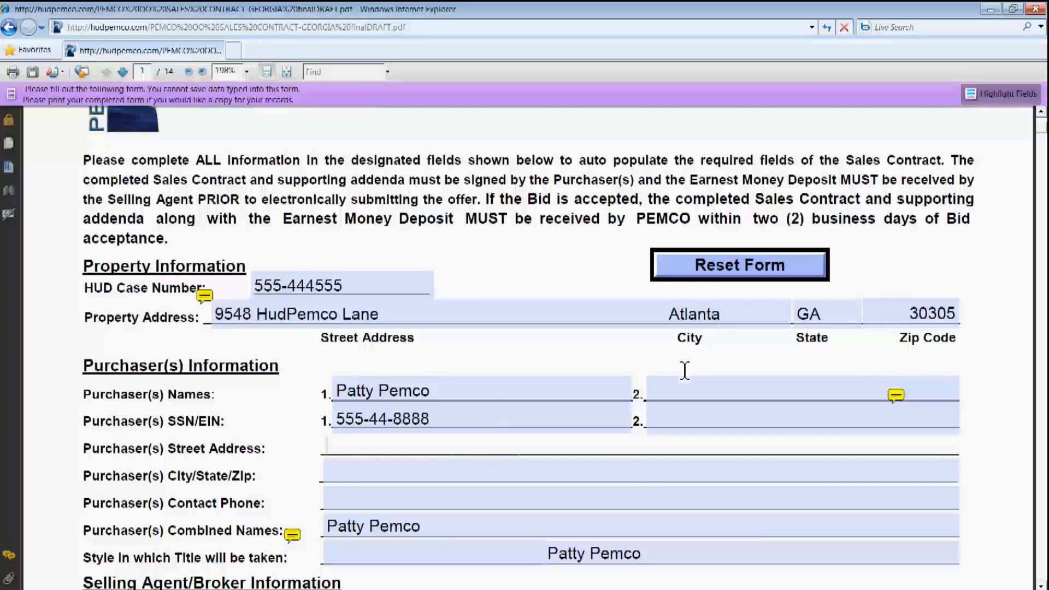
Fill in the purchaser's street address, city/state/zip and contact phone number
text(2011 American Dream W)
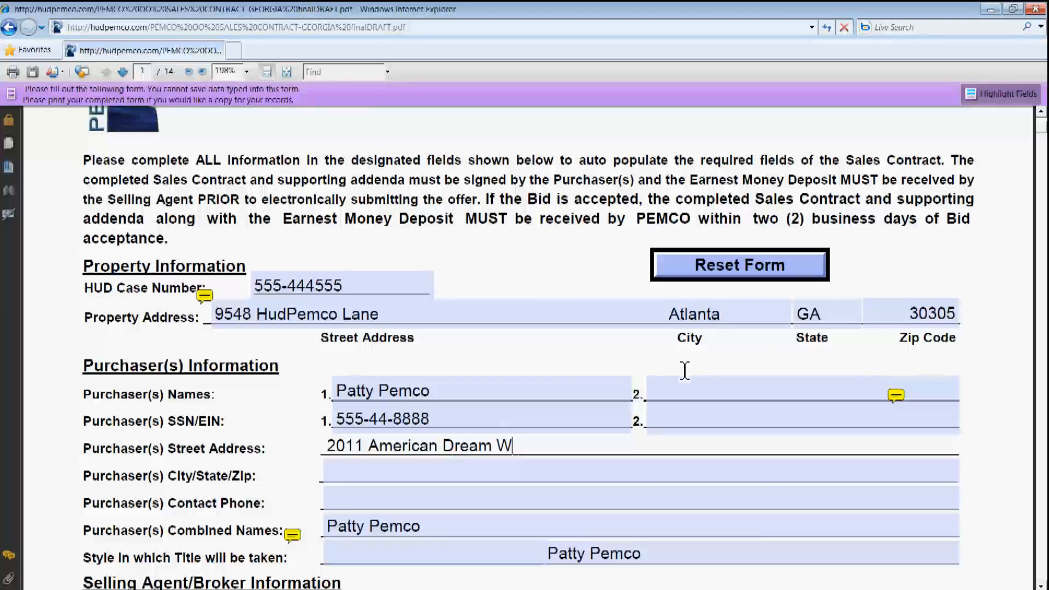
text(ay)
key(Tab)
text(Atlanta)
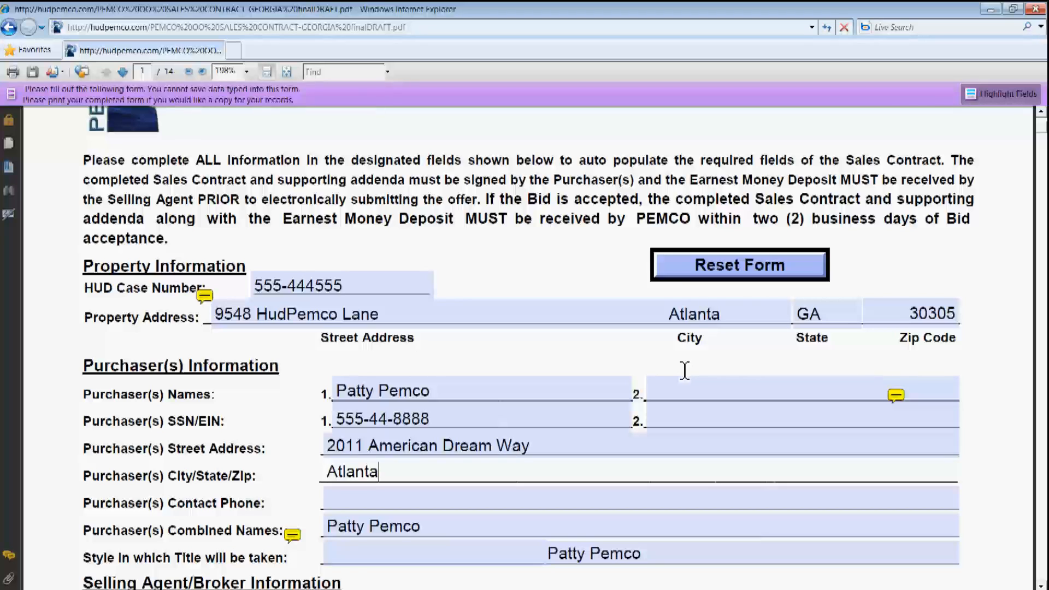
text( GA 30305)
key(Tab)
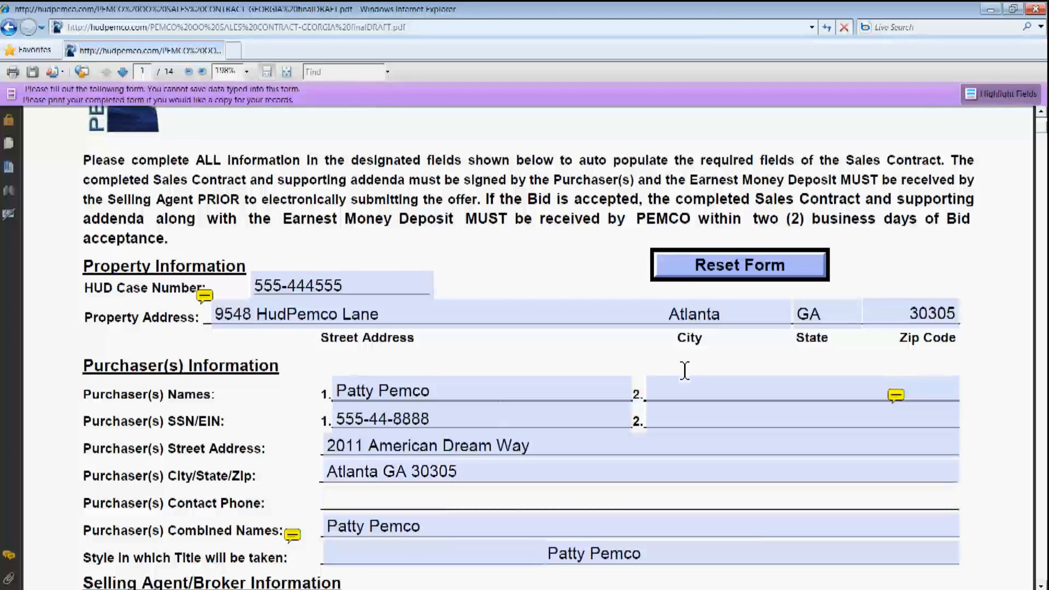
text(555)
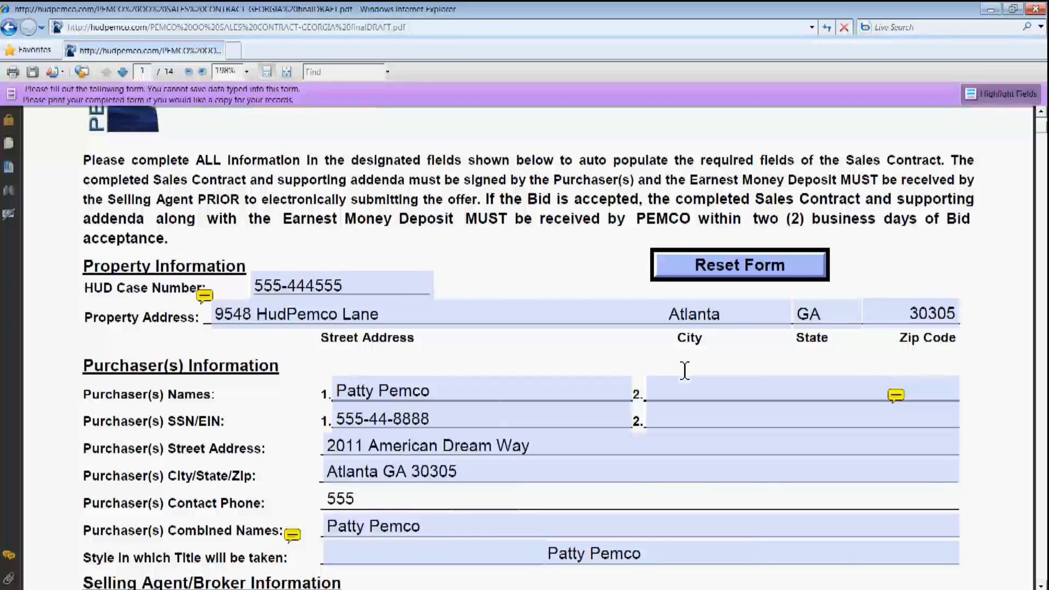
text(4449999)
key(Tab)
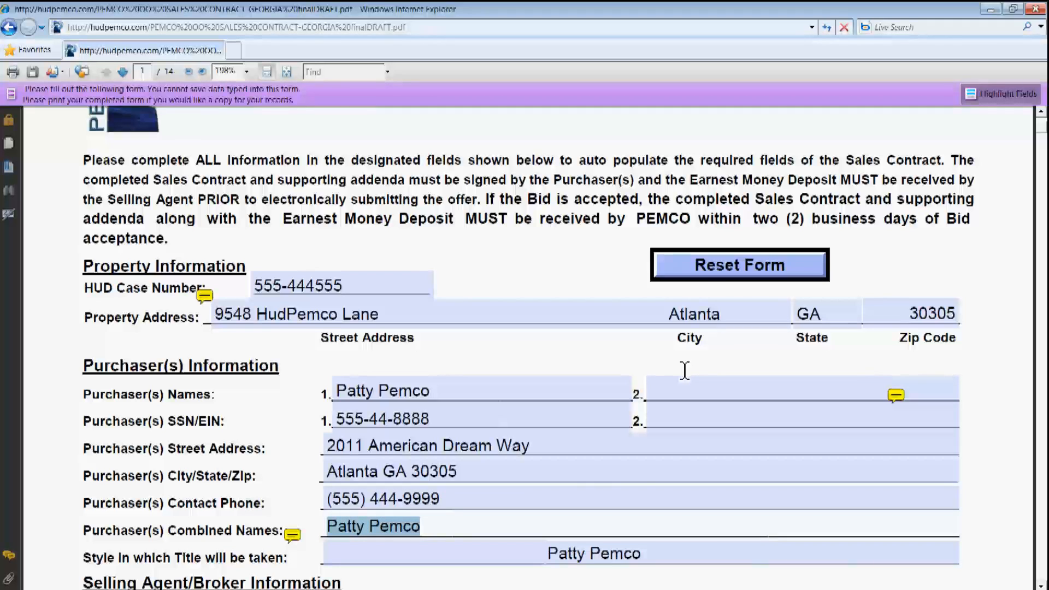
key(Tab)
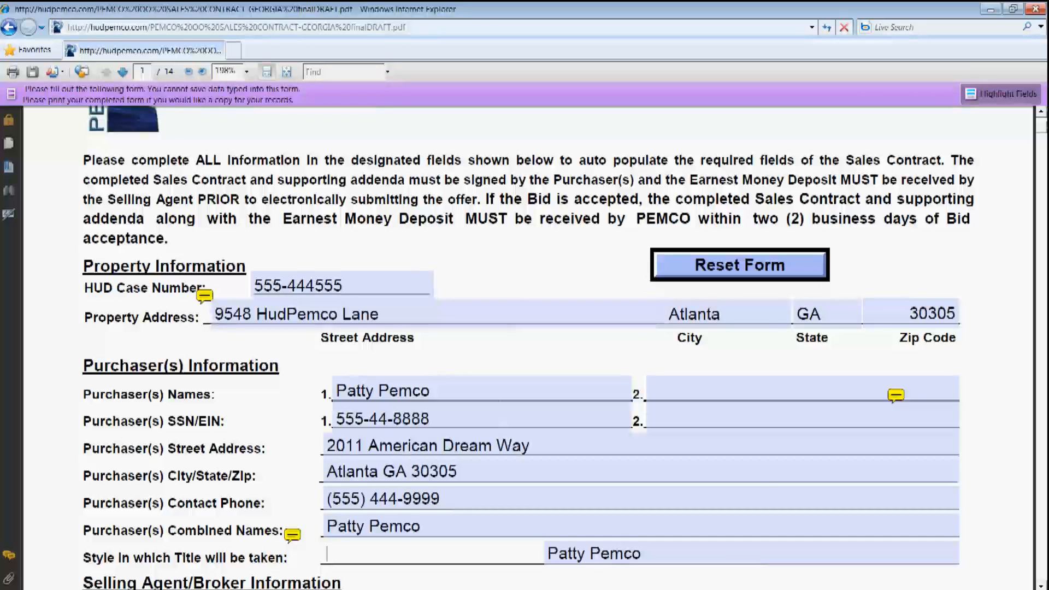
Enter 'Single Woman' as the style in which title will be taken
scroll(989, 160, down, 3)
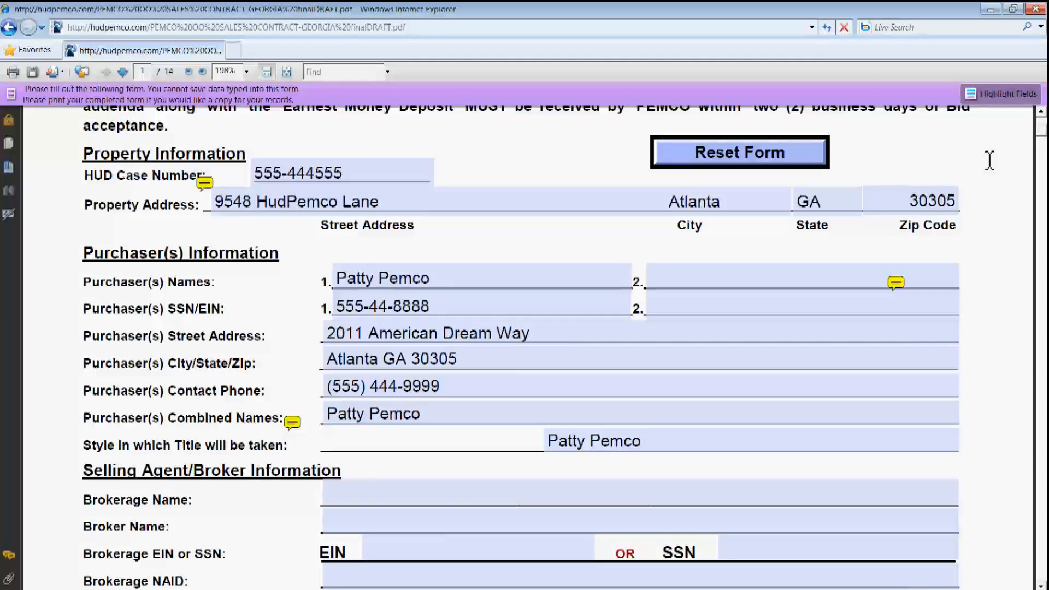
mouse_move(293, 427)
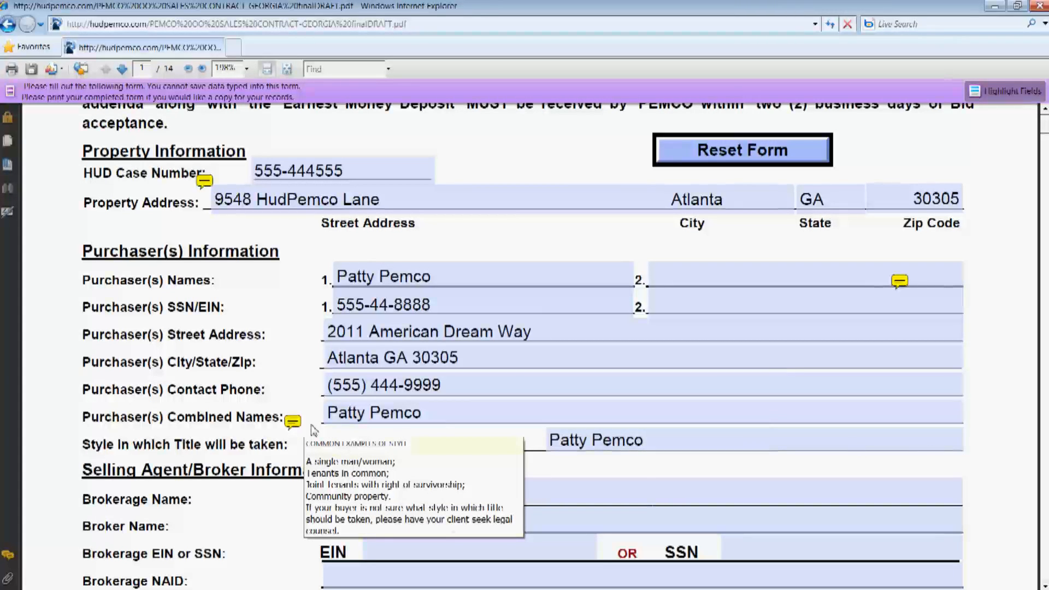
click(344, 444)
text(Single Woman)
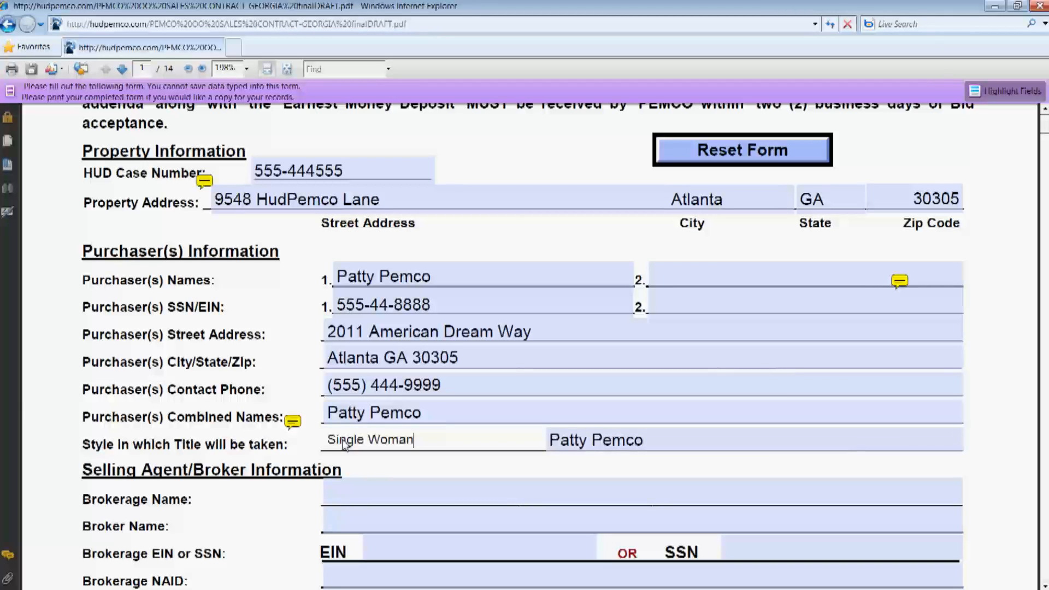
key(Tab)
key(Tab)
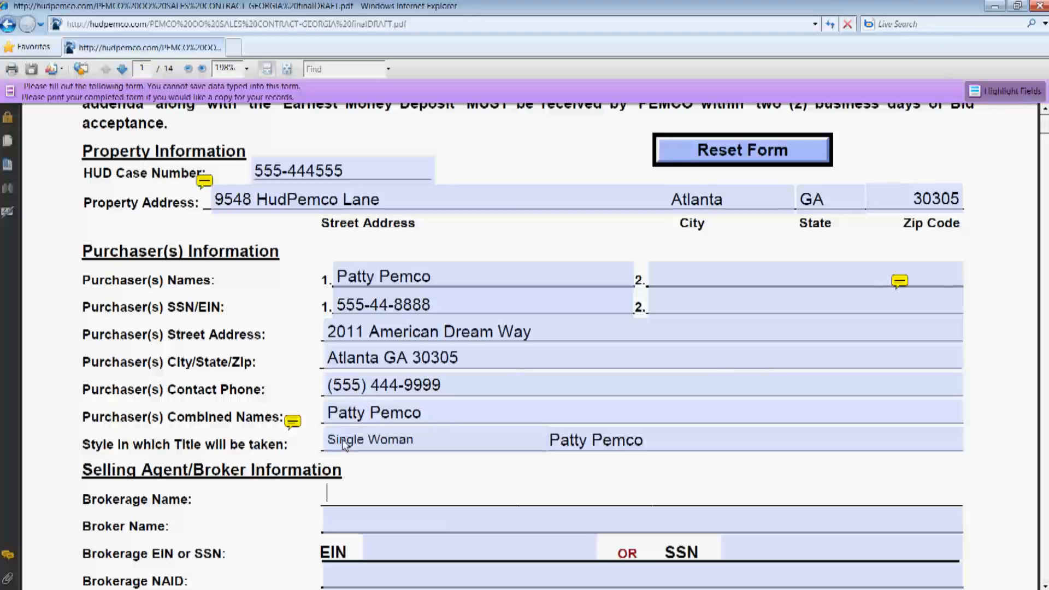
Enter brokerage name Awesome Realty and the broker's name
text(Awesome Real)
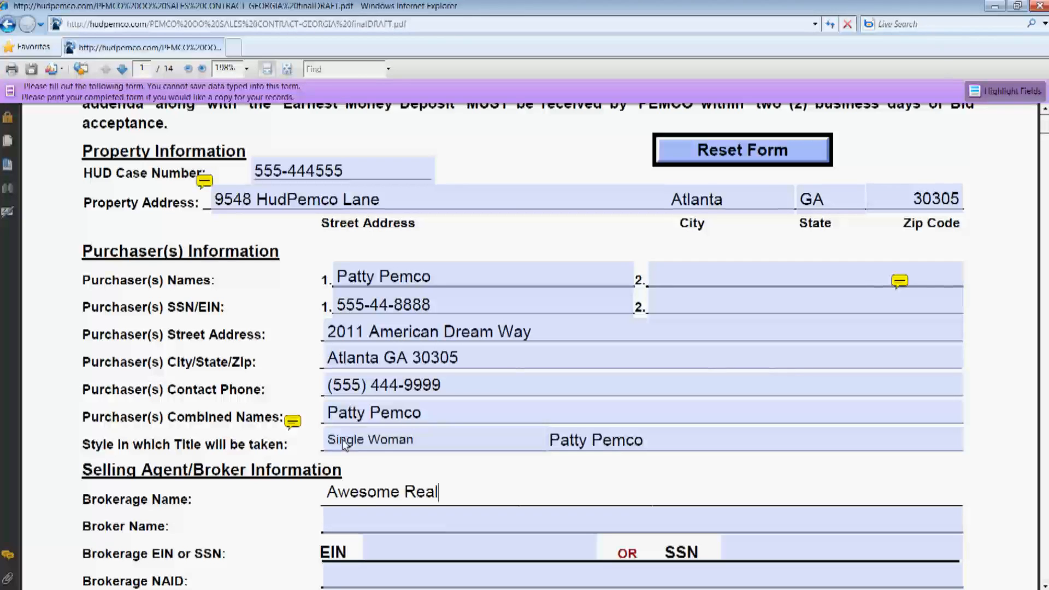
text(ty)
key(Tab)
text(H)
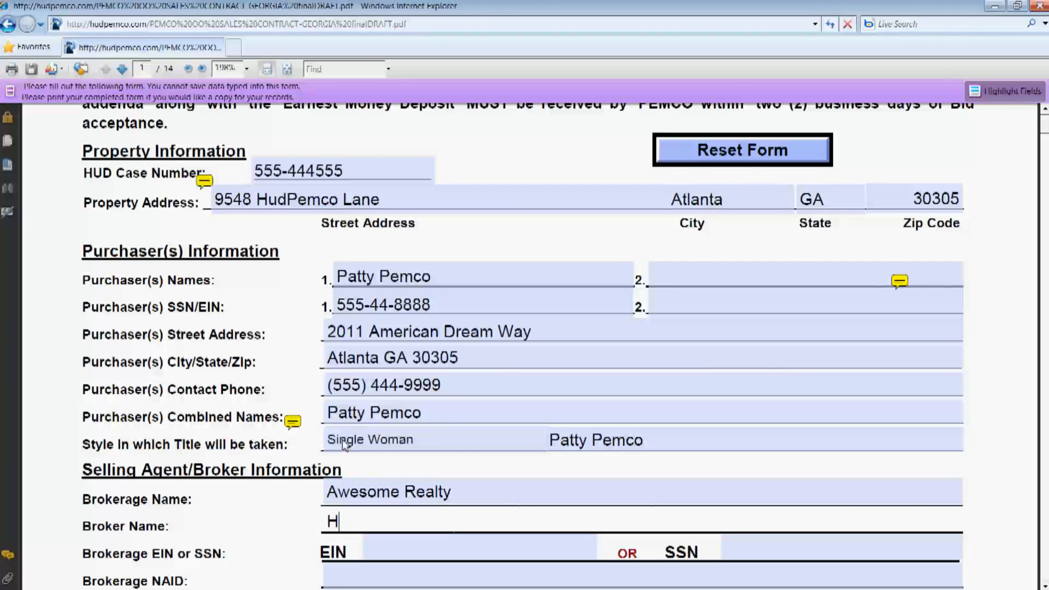
text(arry Hud)
key(Tab)
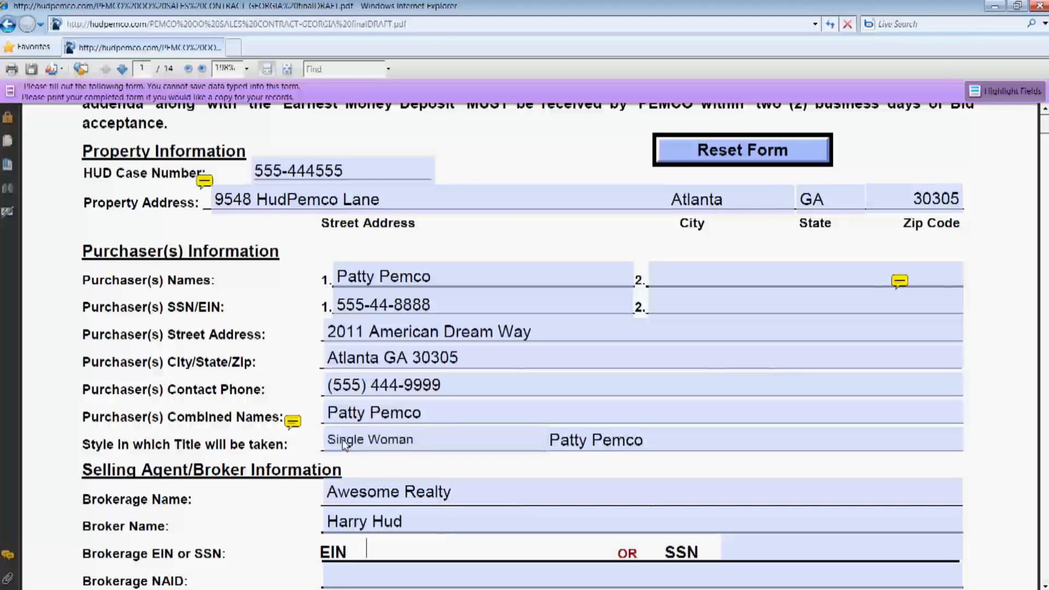
Choose SSN instead of EIN, then enter the broker's SSN and the brokerage NAID
scroll(344, 445, down, 5)
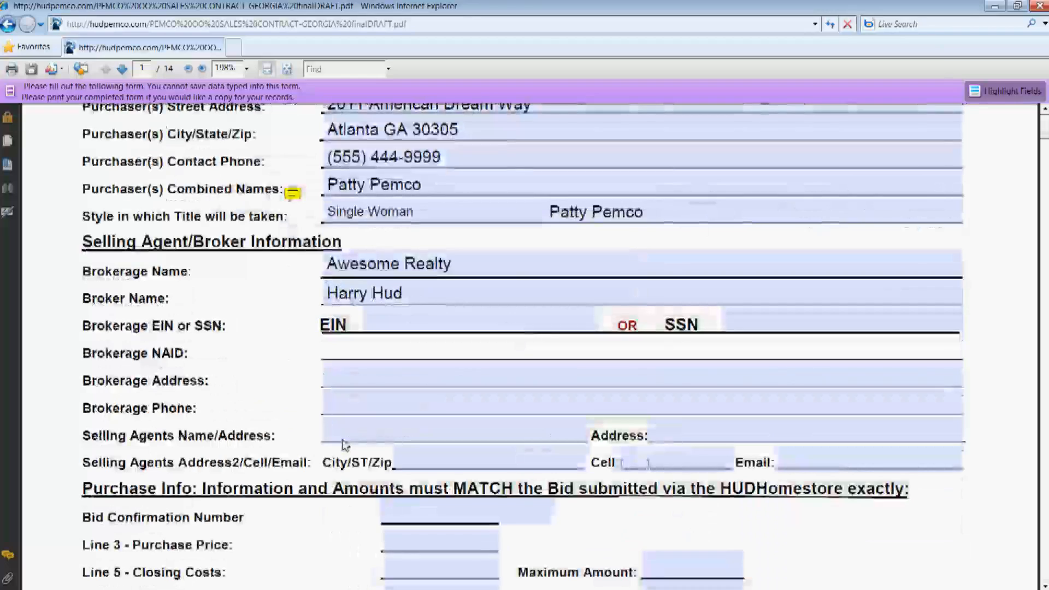
click(741, 317)
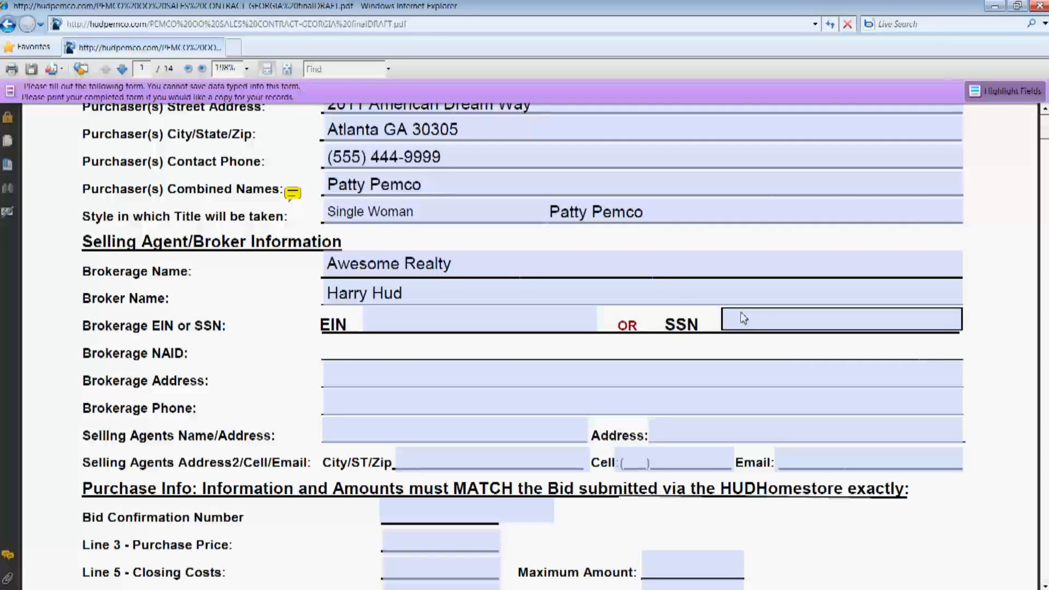
click(741, 313)
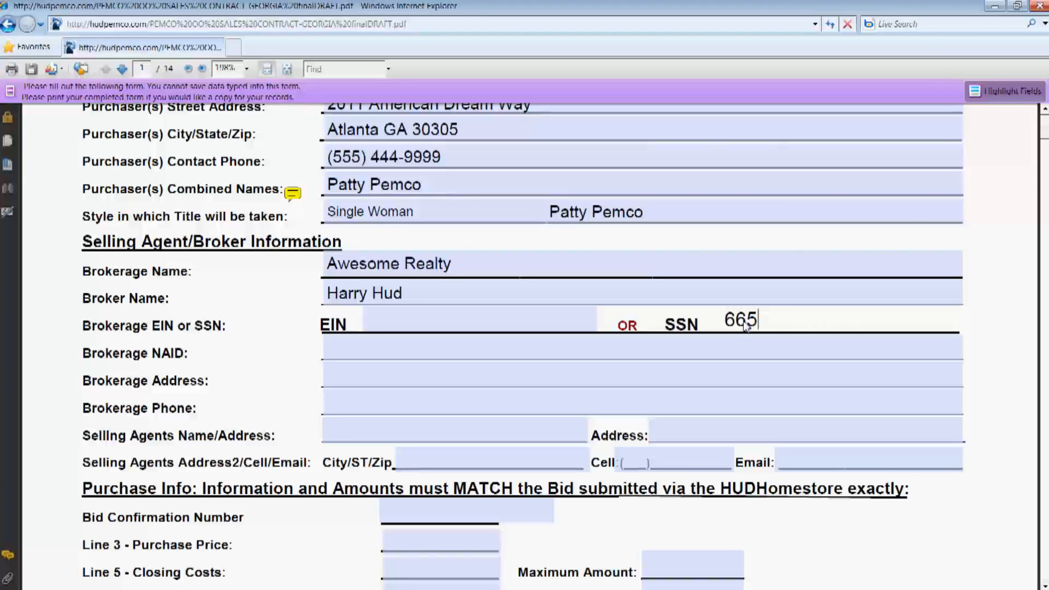
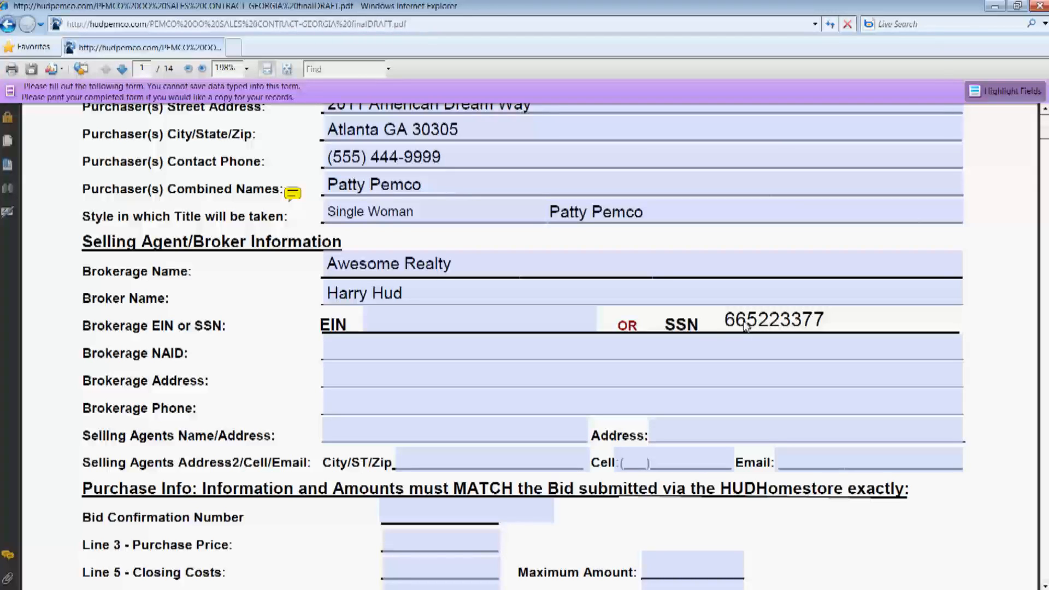
key(Tab)
click(448, 360)
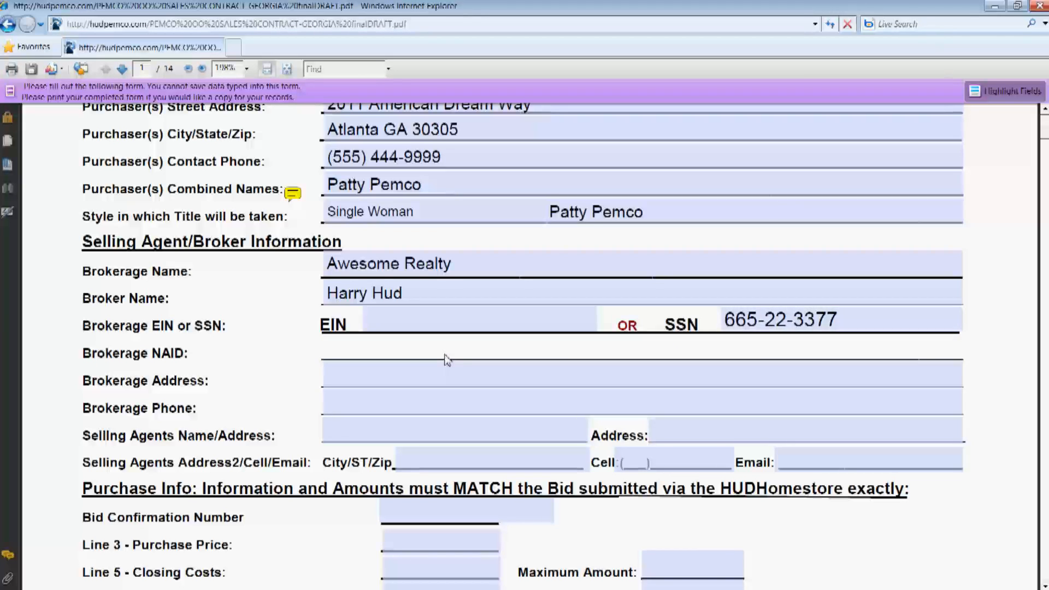
text(NGH7777777)
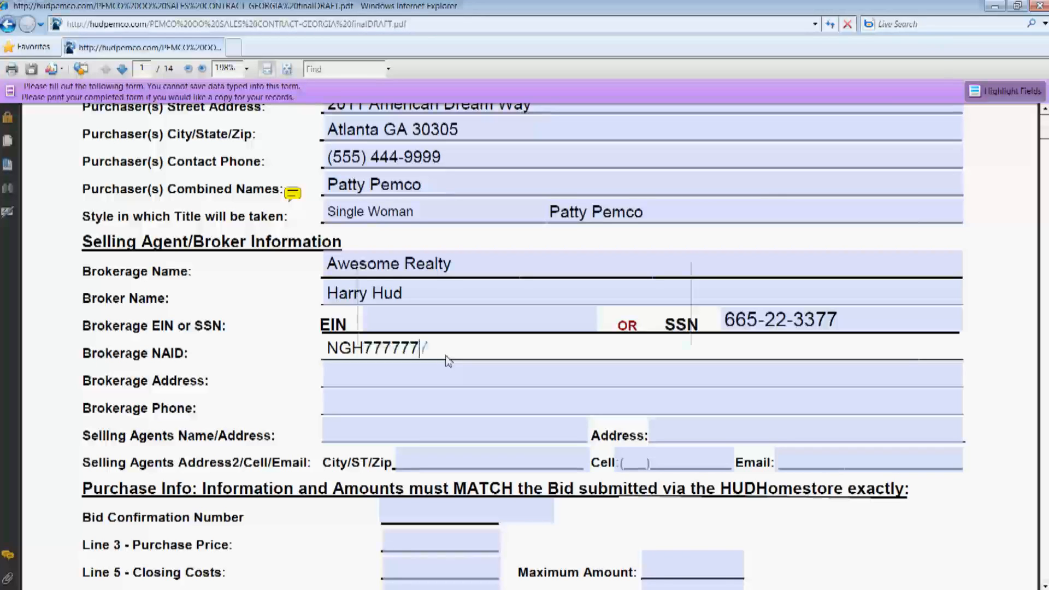
key(Tab)
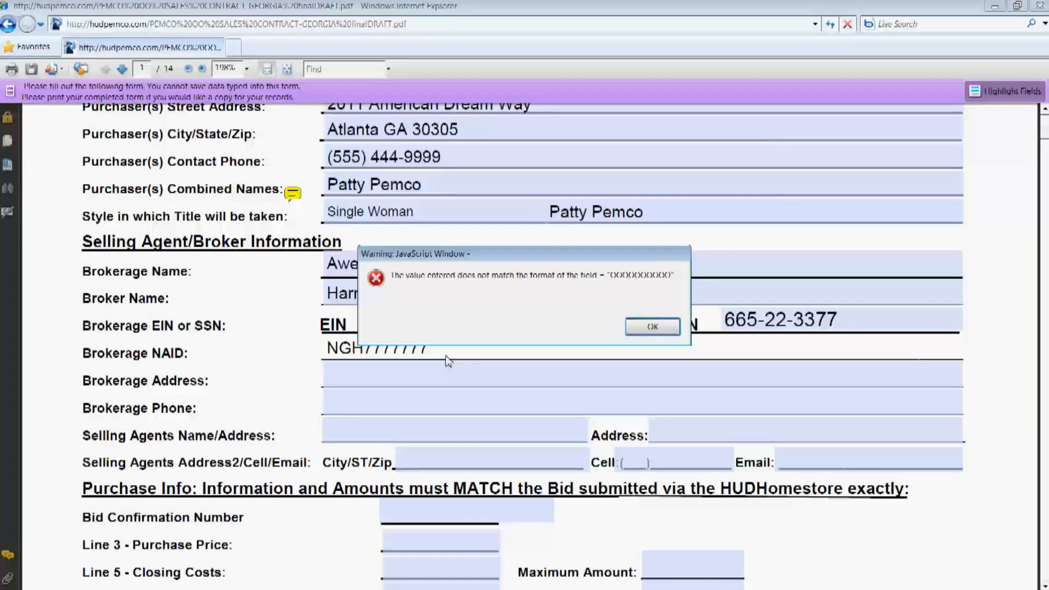
Dismiss the format warning and enter the brokerage street address and phone number
click(653, 327)
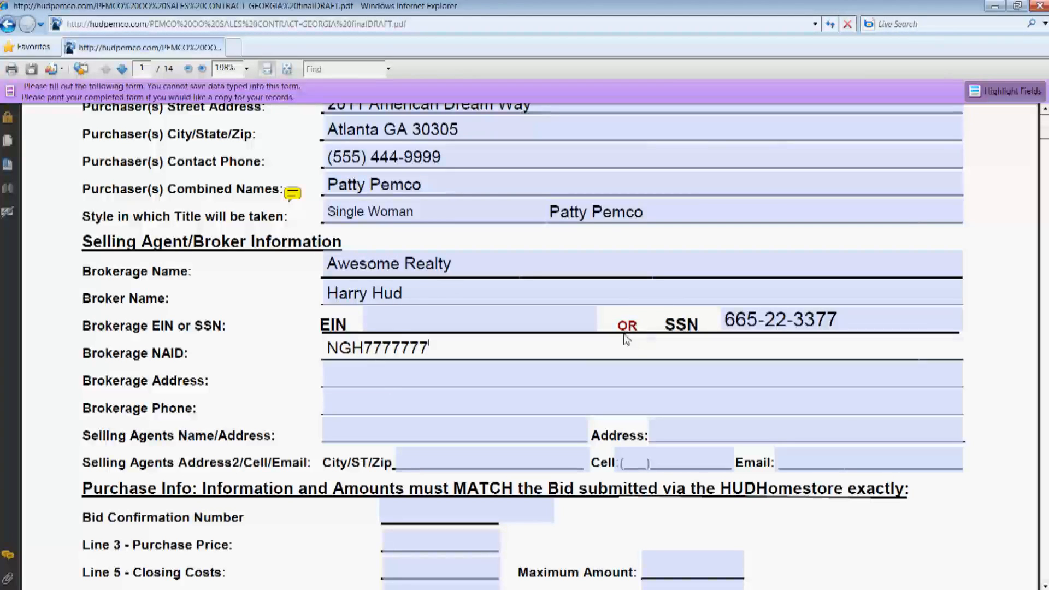
click(392, 381)
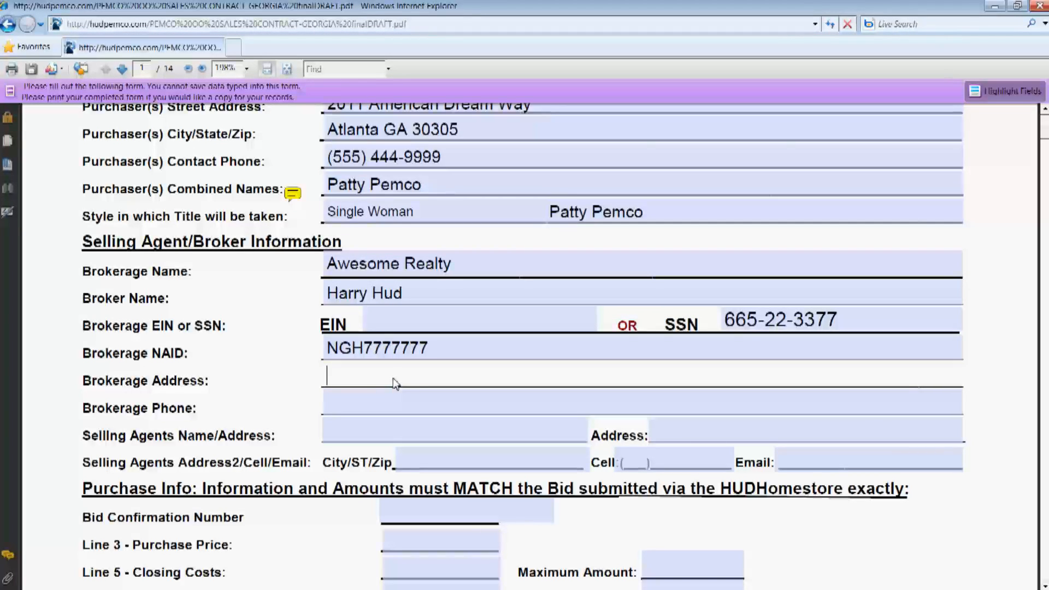
text(203 Fha Lane)
key(Tab)
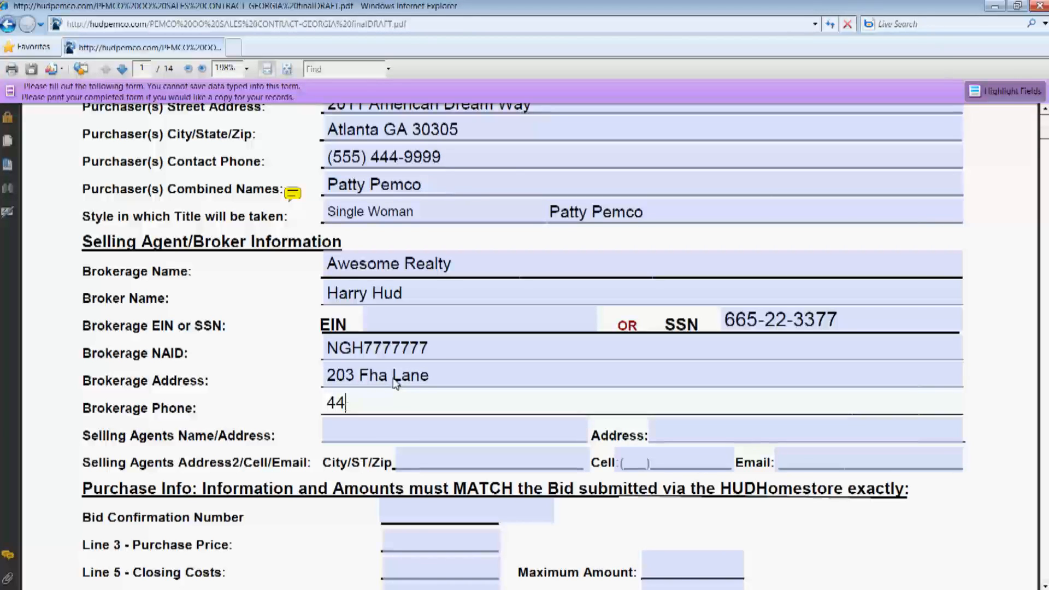
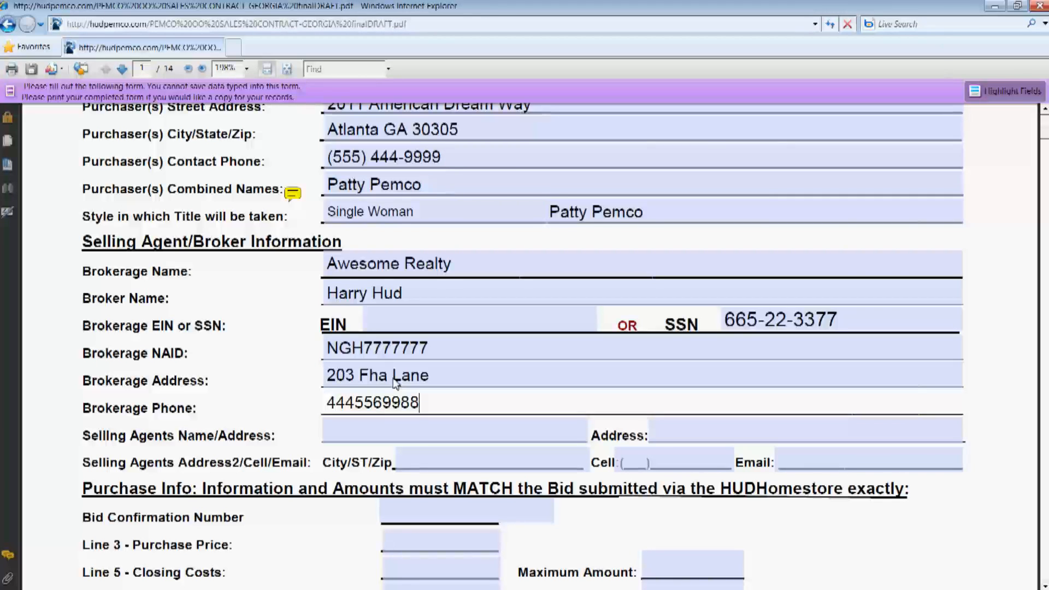
key(Tab)
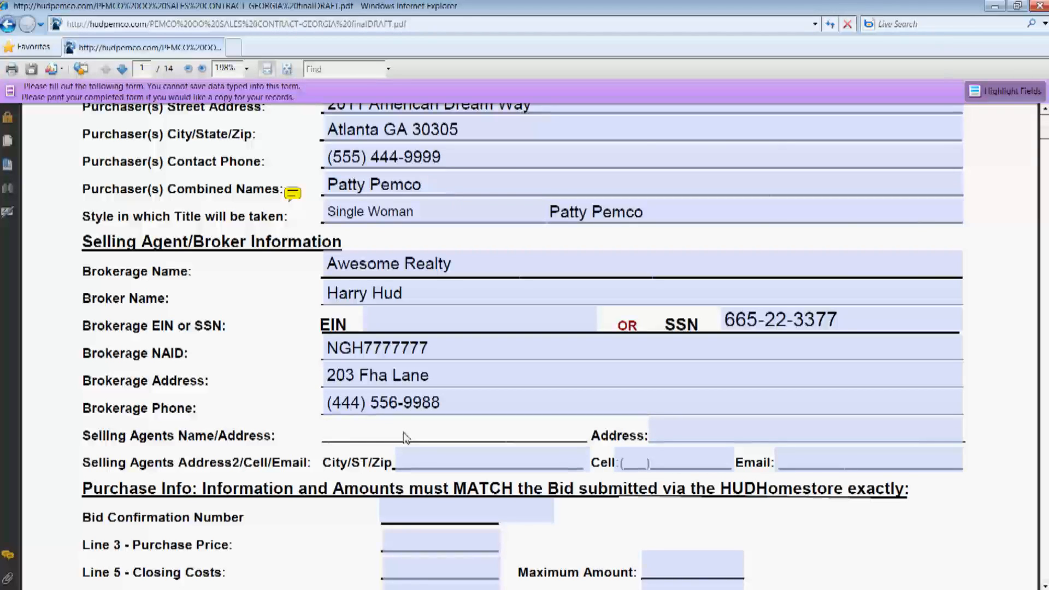
Enter the selling agent's name, street address and city/state/zip
text(Frankie Fha)
key(Tab)
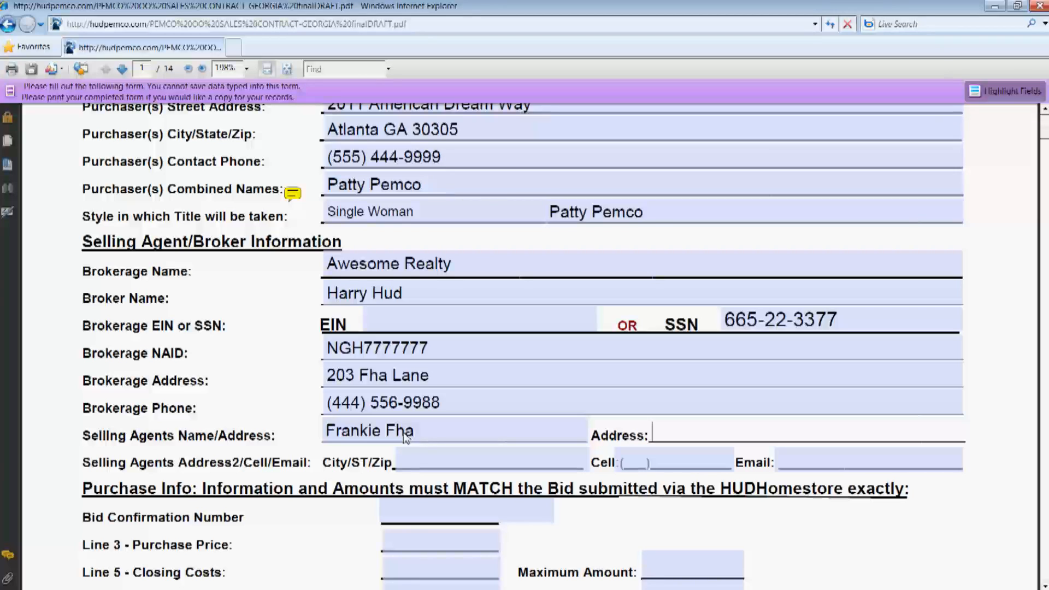
text(1234)
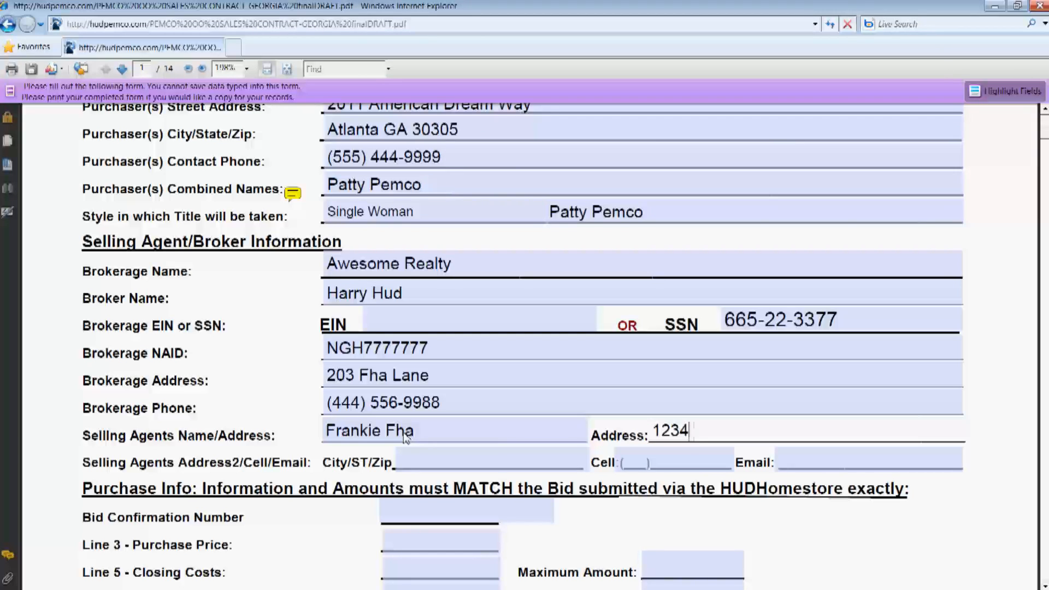
text( Hudhome R)
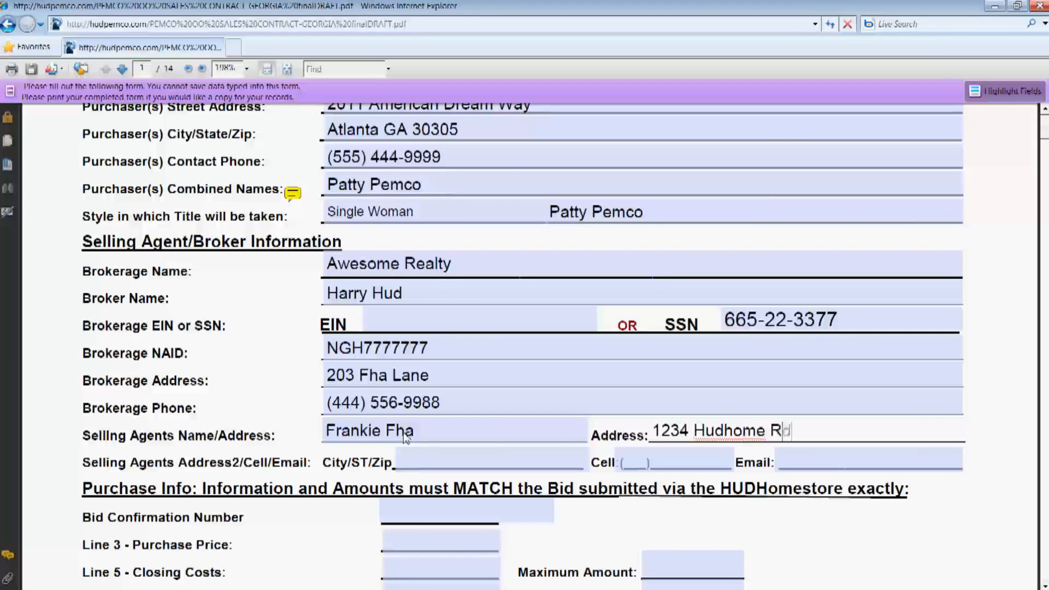
text(d.)
key(Tab)
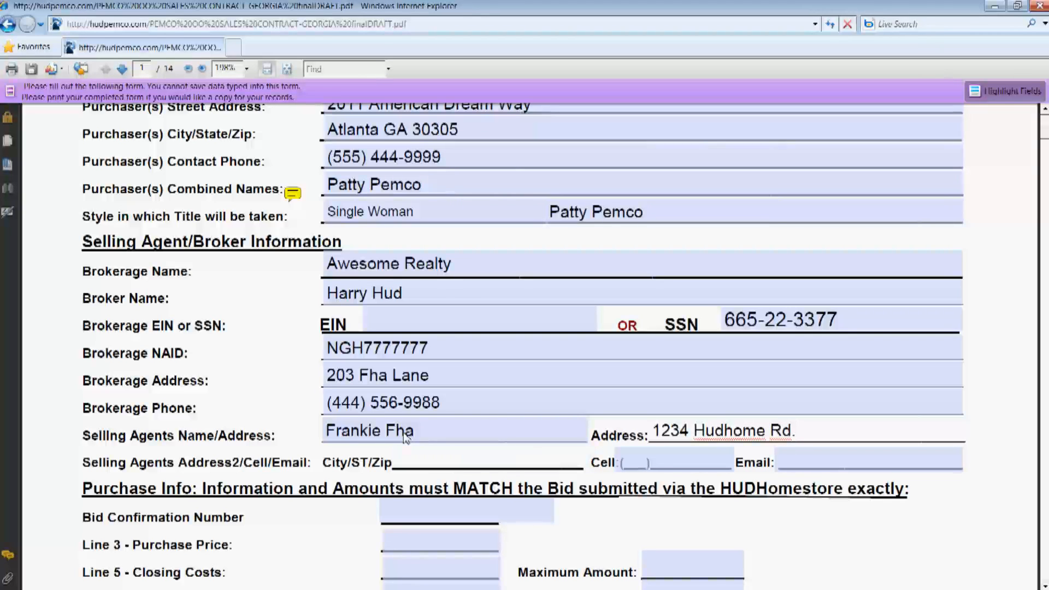
text(Atlanta)
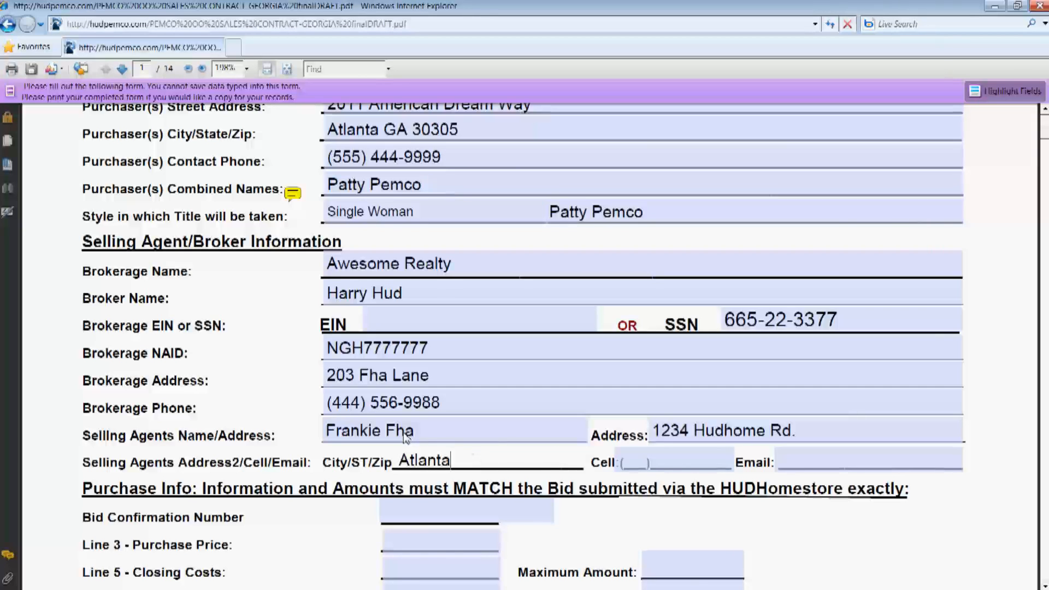
text( GA 30305)
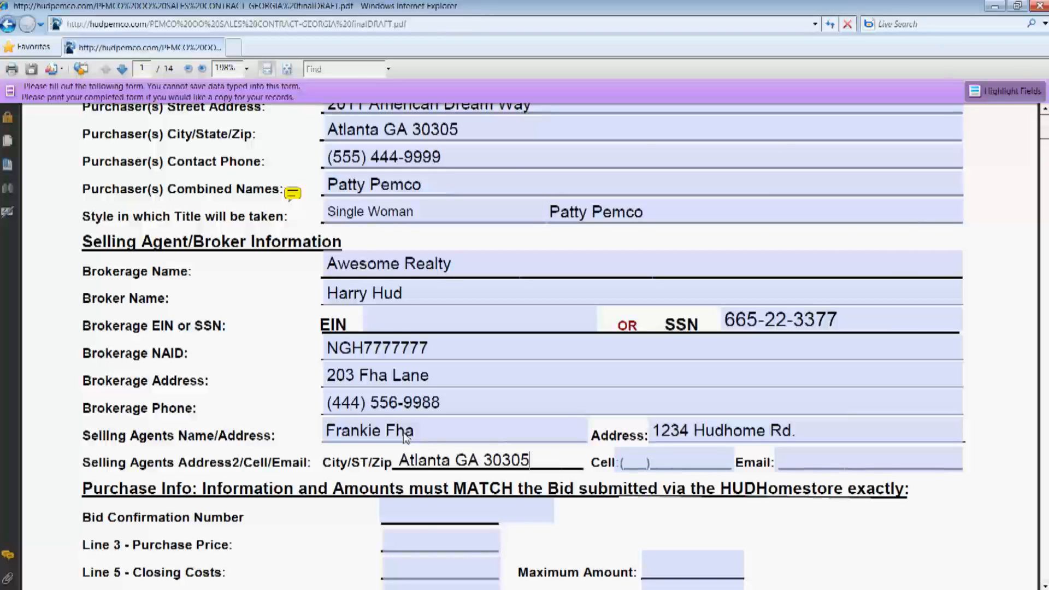
key(Tab)
Add the agent's cell phone and e-mail, then leave the form fields
text(99)
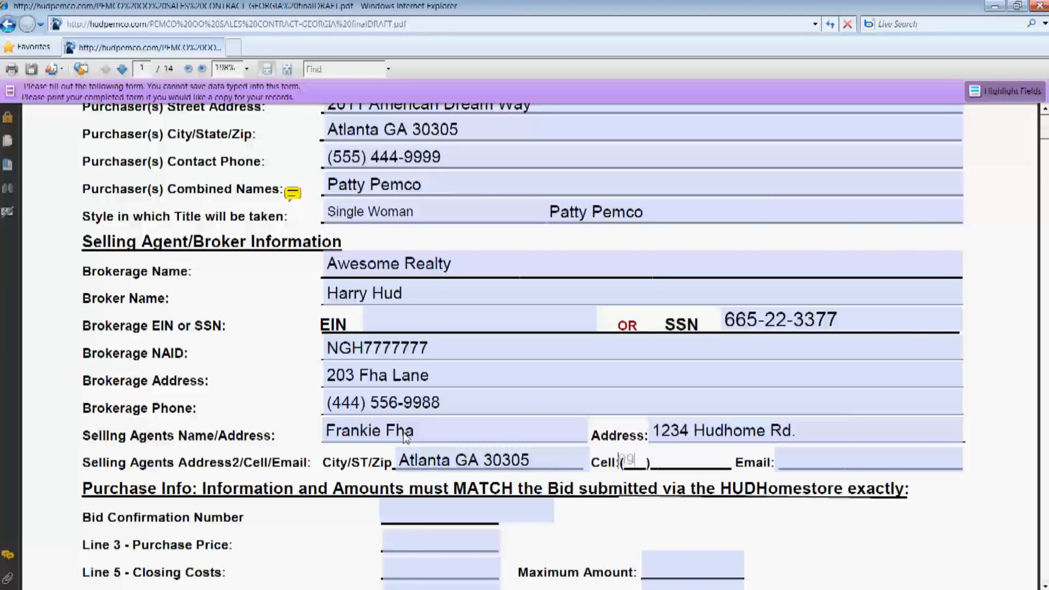
text(98884444)
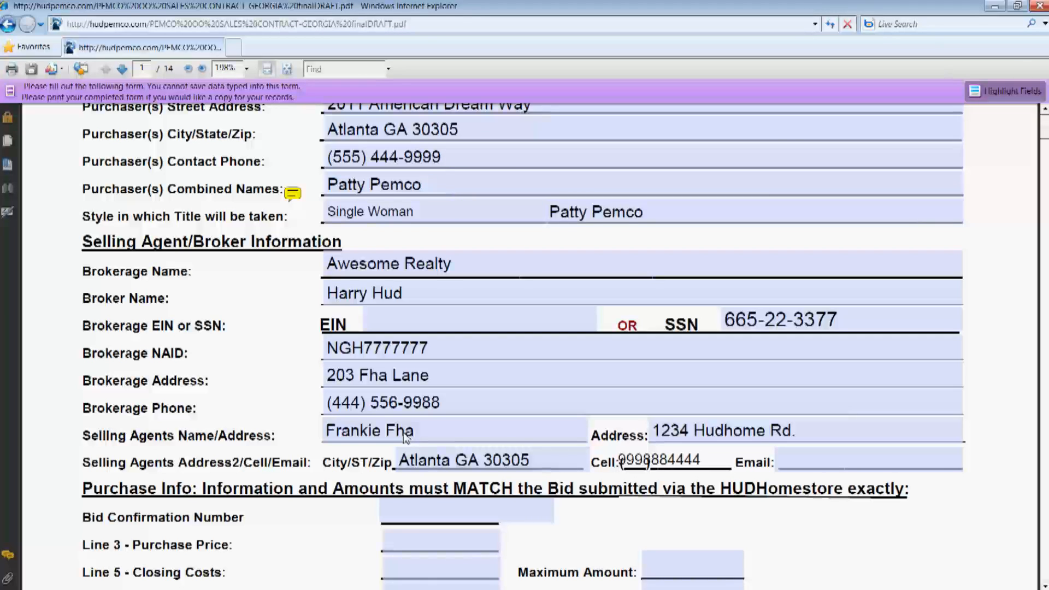
key(Tab)
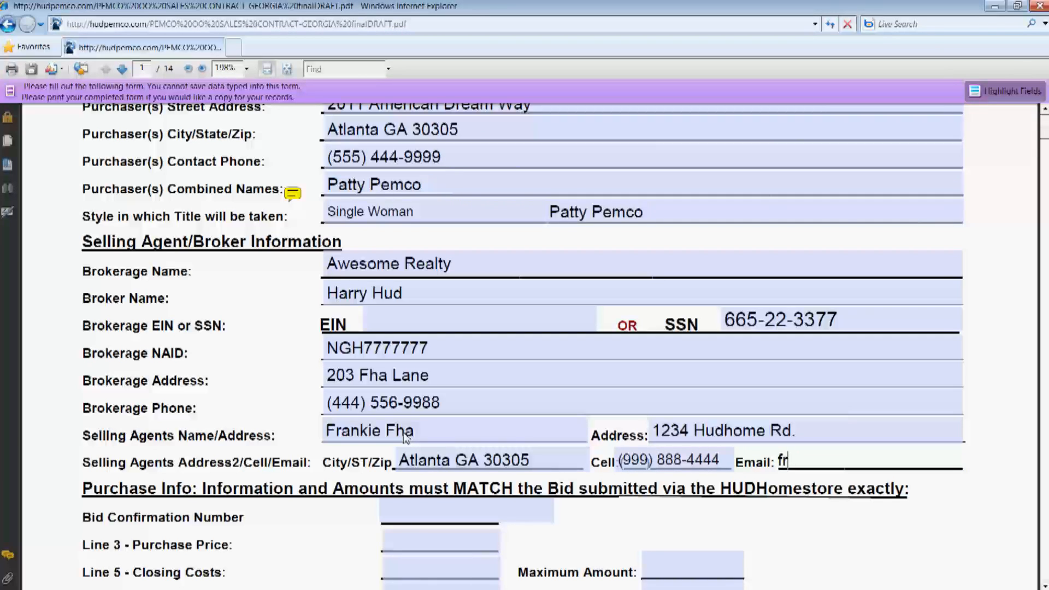
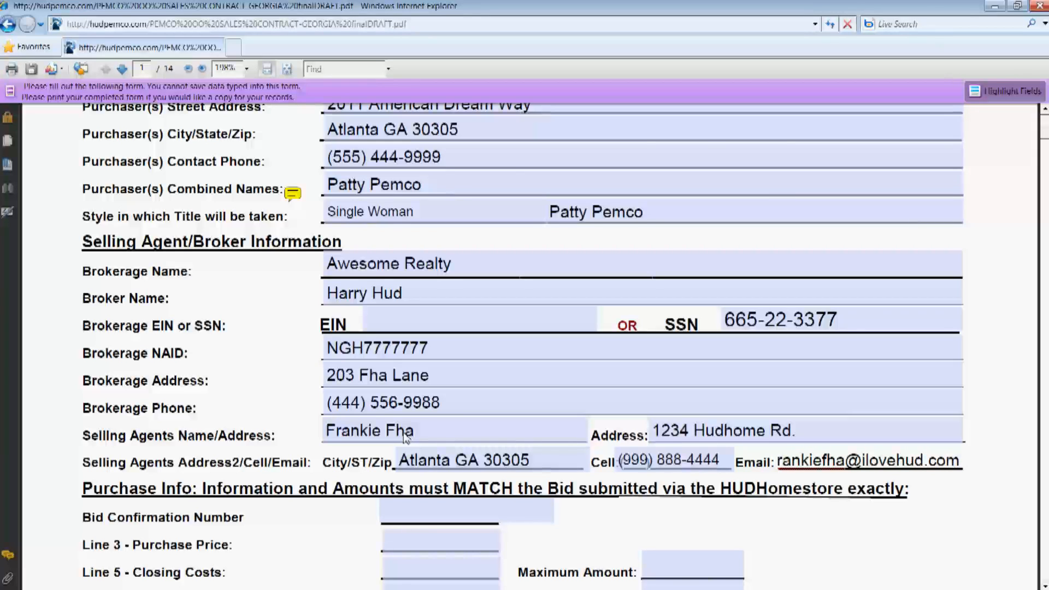
click(481, 385)
click(707, 425)
click(953, 475)
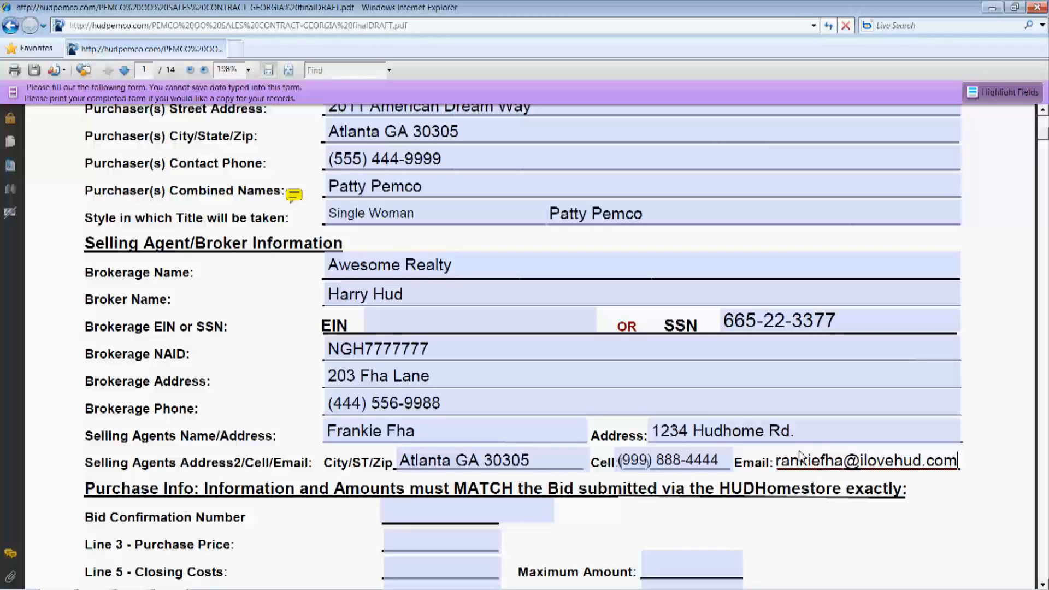
Focus the Bid Confirmation Number field and scroll to the purchase info section
click(456, 518)
scroll(951, 454, down, 3)
scroll(944, 438, down, 3)
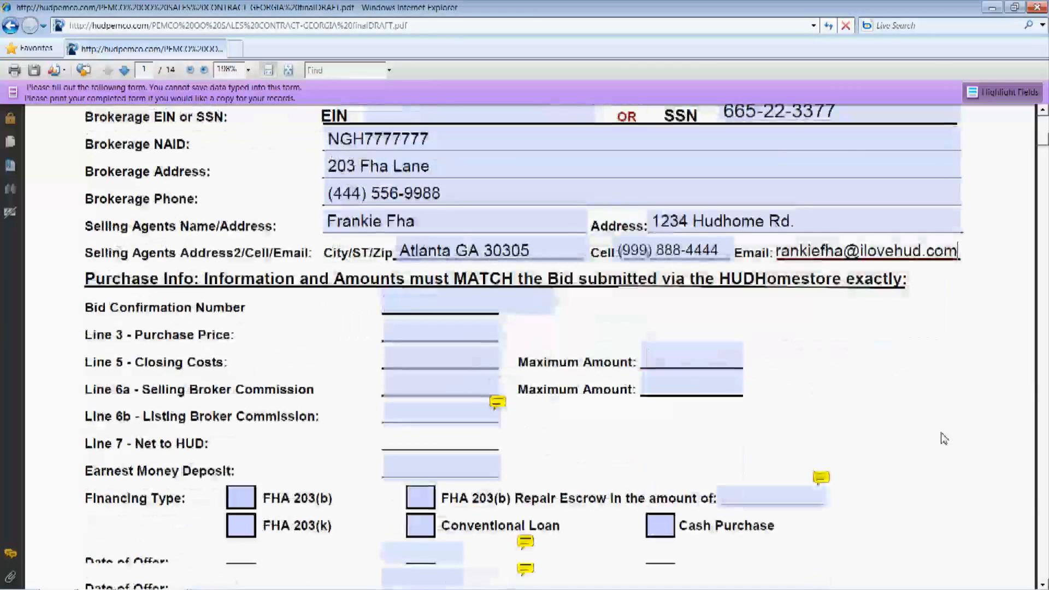
scroll(944, 439, down, 1)
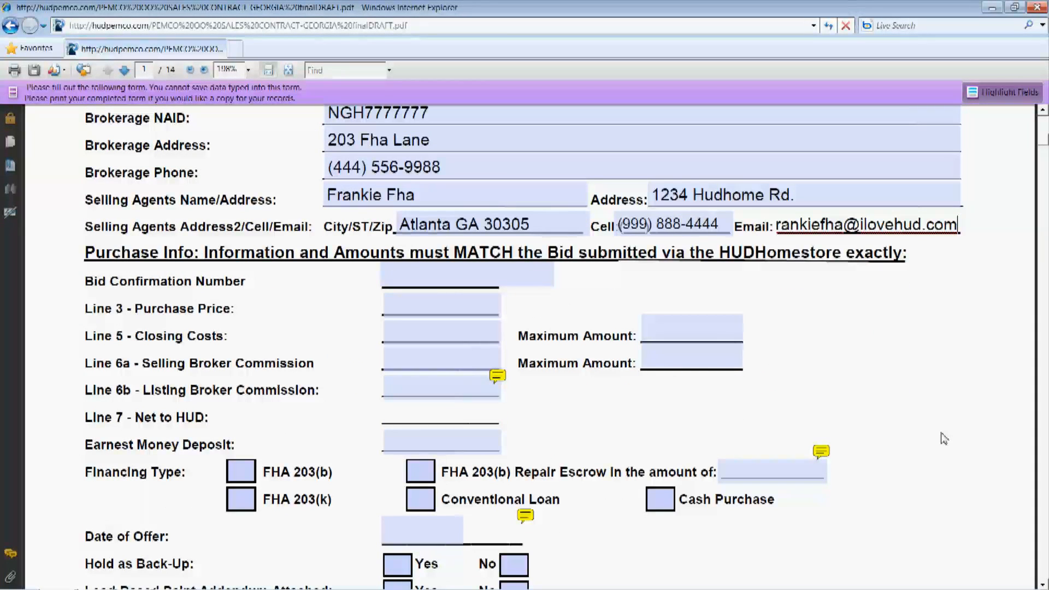
click(433, 281)
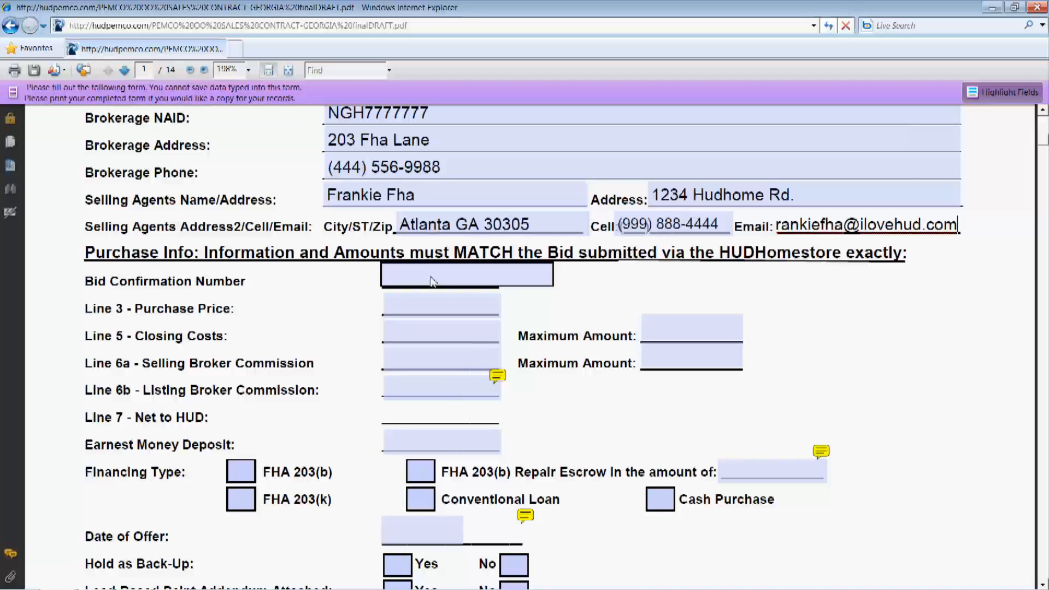
Enter price 50000, closing costs 1500 (max 1500), and broker commission 1500 (max 15000)
click(423, 312)
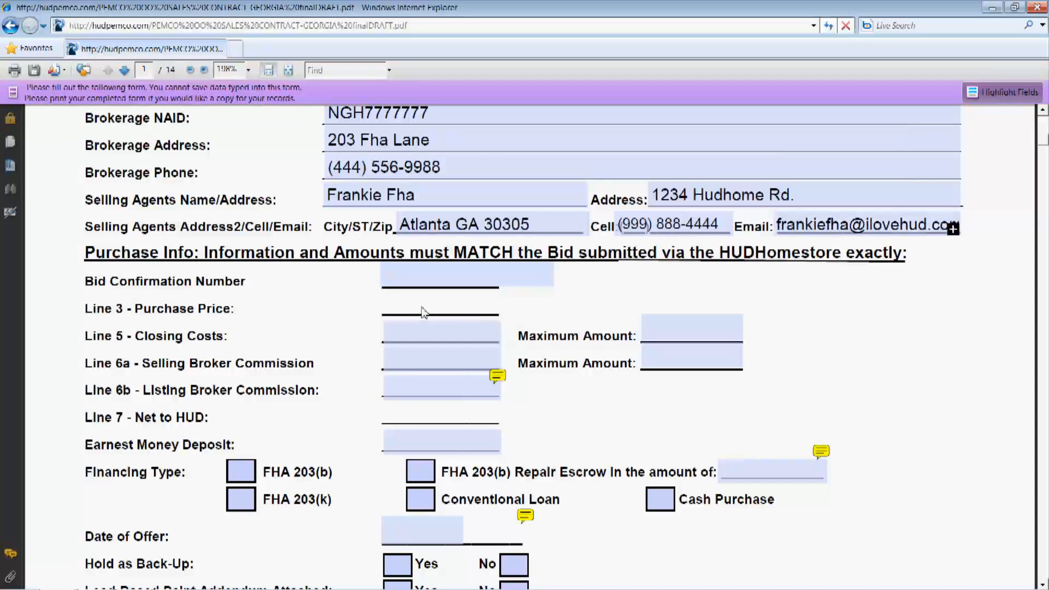
text(50000)
key(Tab)
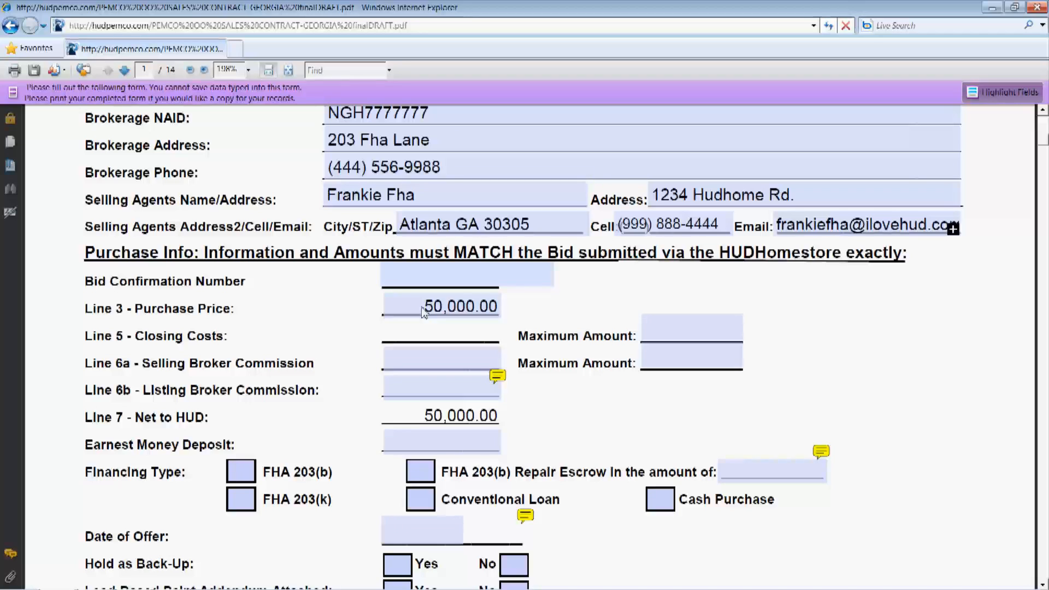
text(1500)
key(Tab)
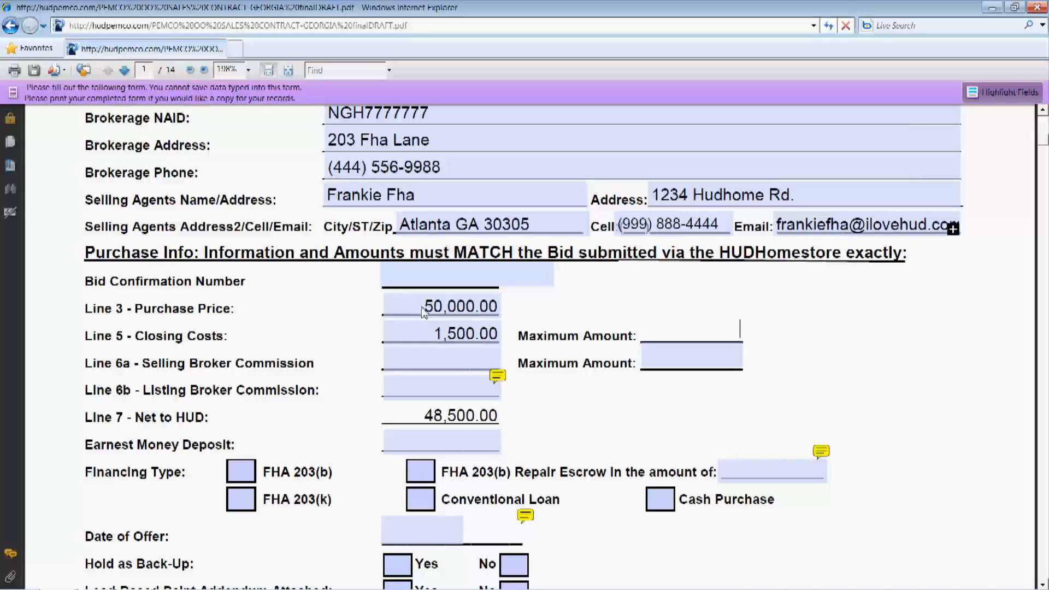
text(1500)
key(Tab)
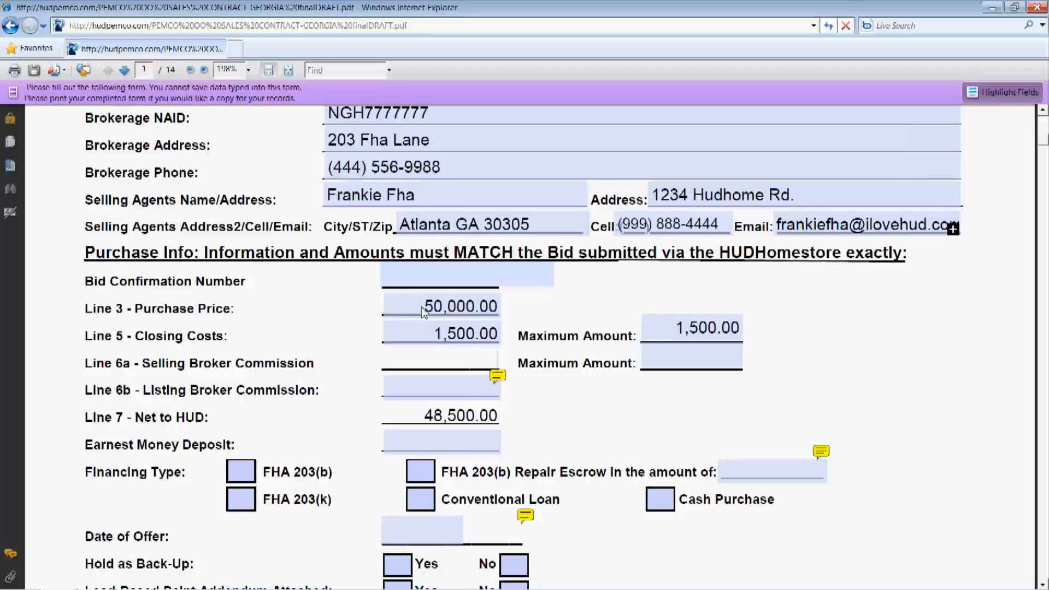
text(1500)
key(Tab)
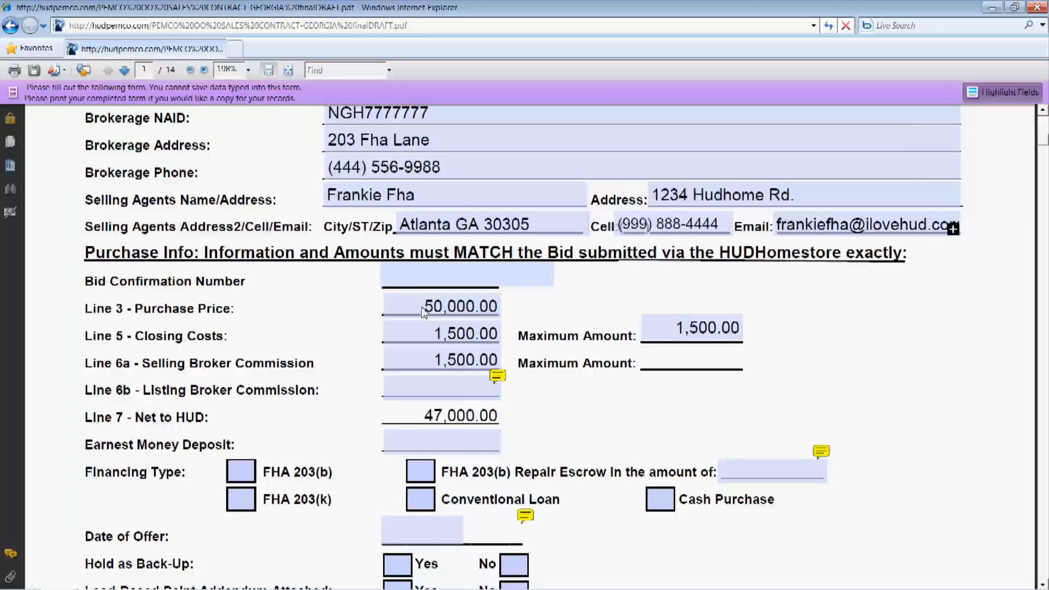
text(15000)
key(Tab)
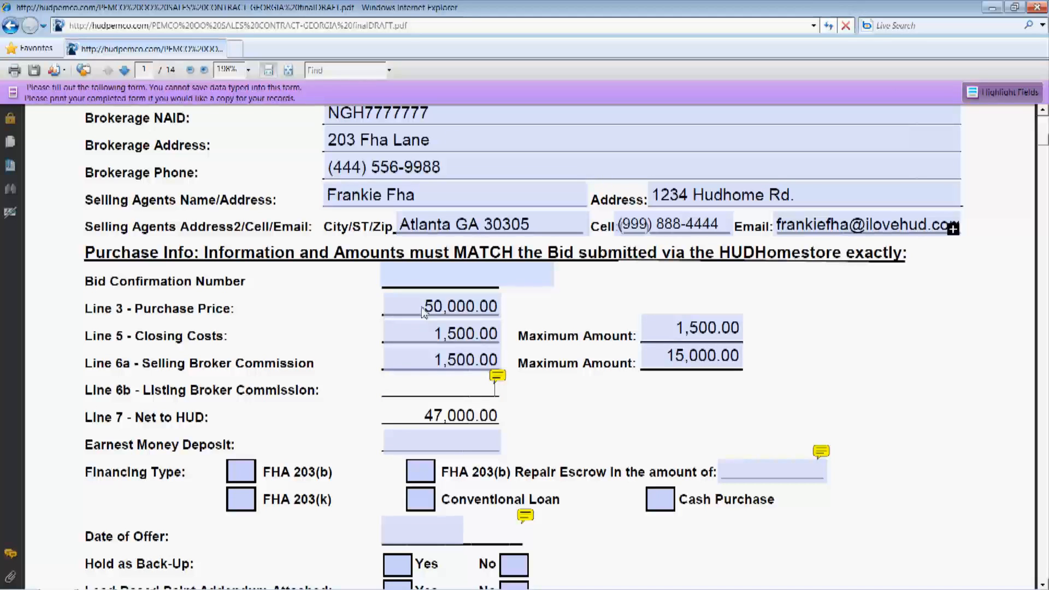
Correct the selling broker commission maximum from 15,000 to 1,500
click(699, 335)
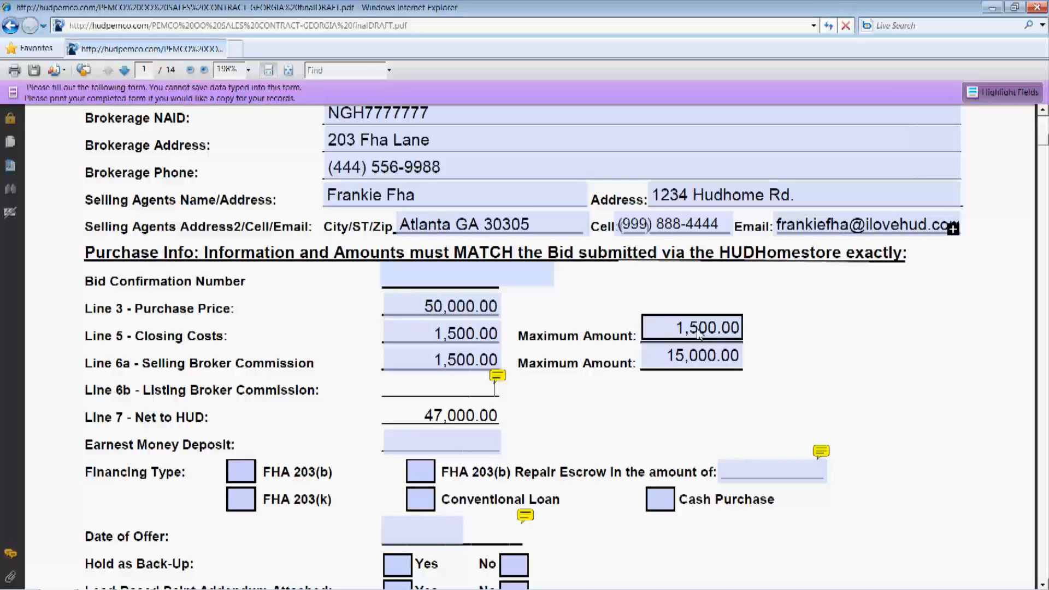
click(710, 357)
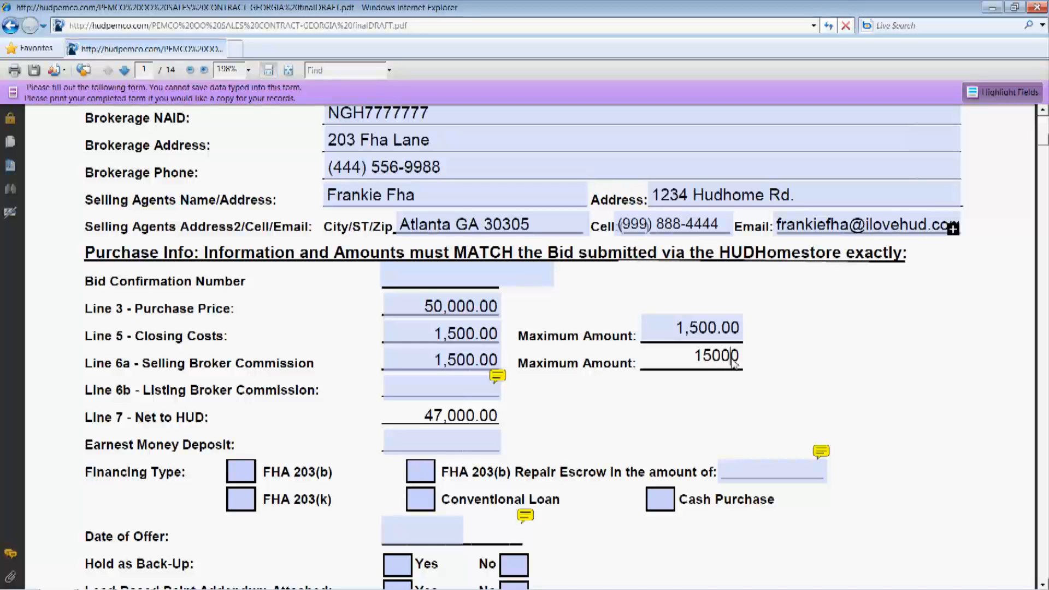
key(BackSpace)
Enter listing broker commission 1500 on Line 6b and earnest money deposit 500
click(453, 392)
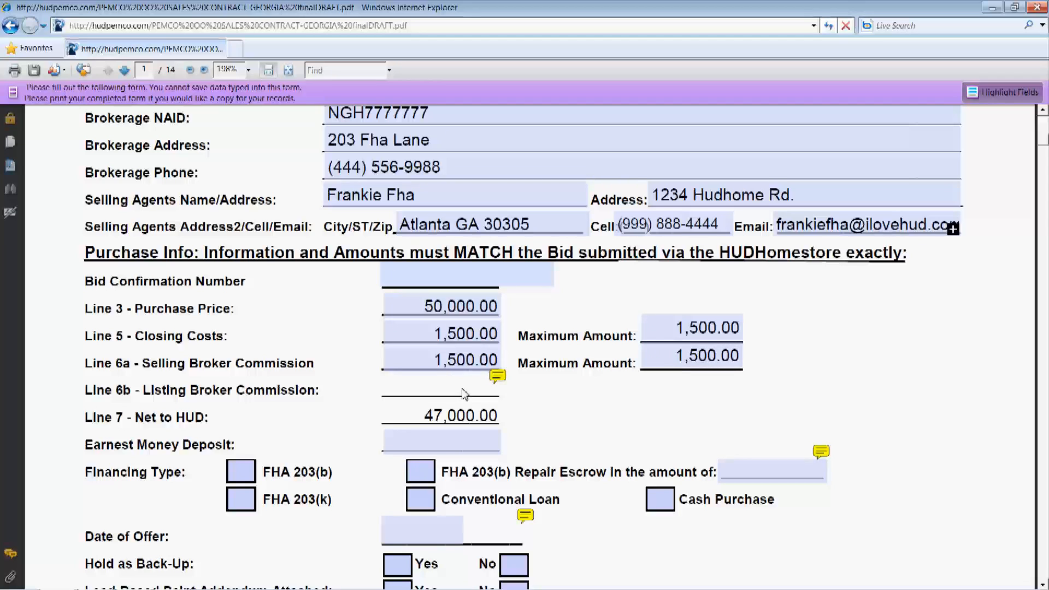
mouse_move(505, 380)
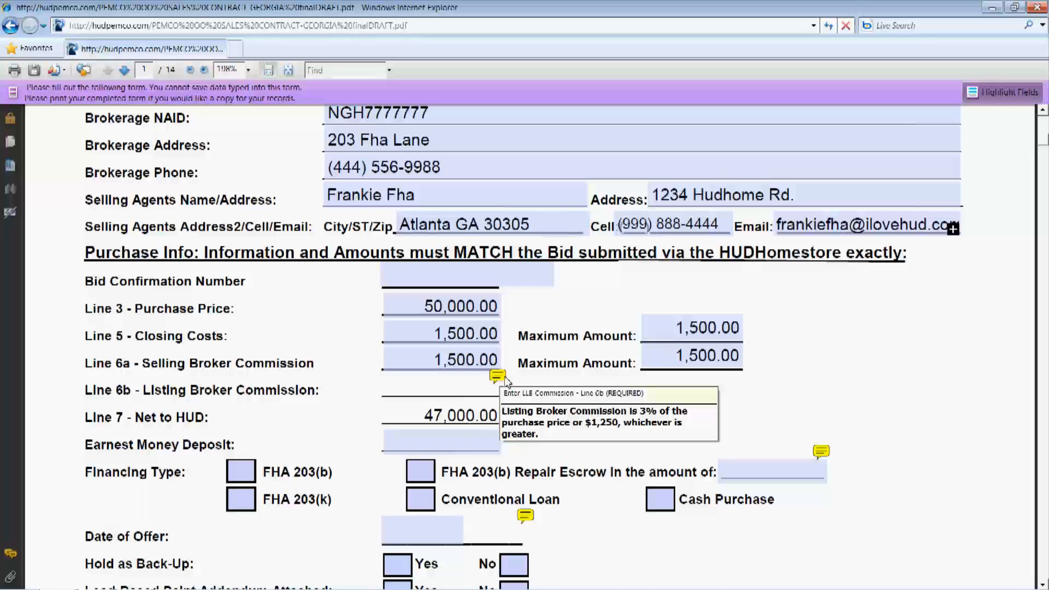
click(447, 394)
text(1500)
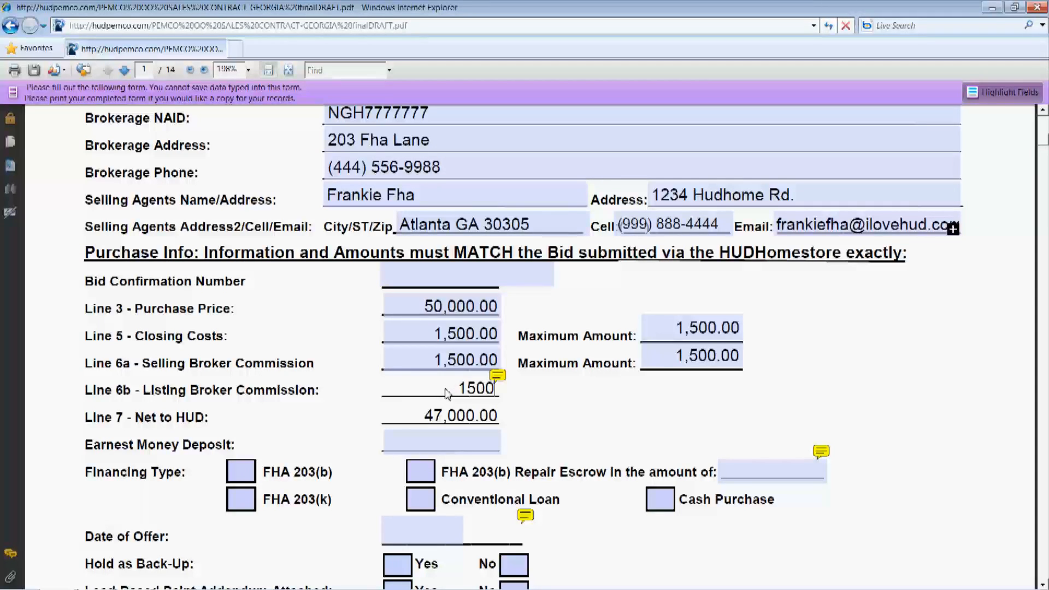
key(Tab)
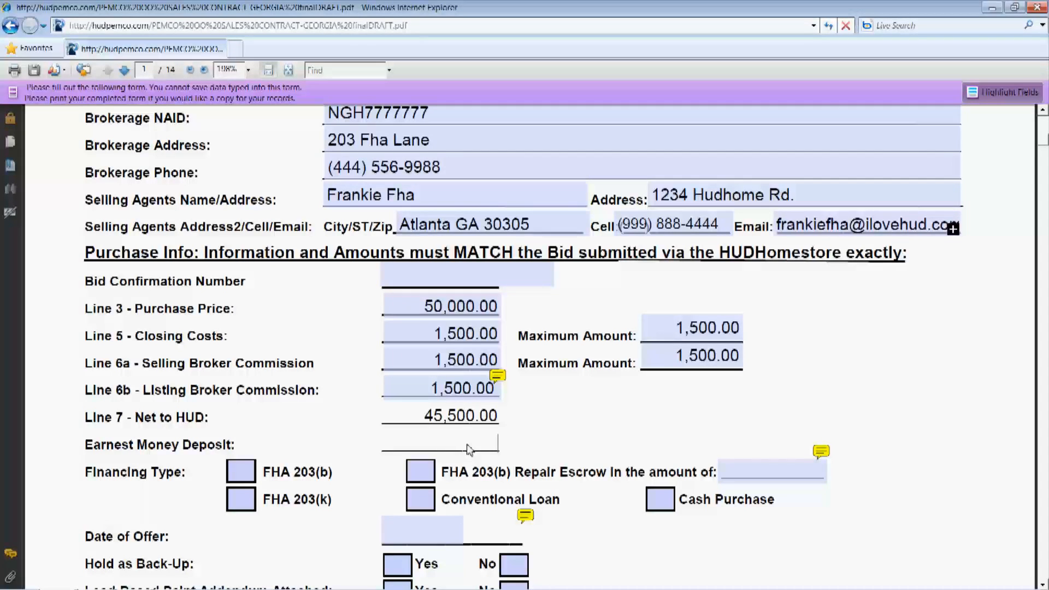
text(500)
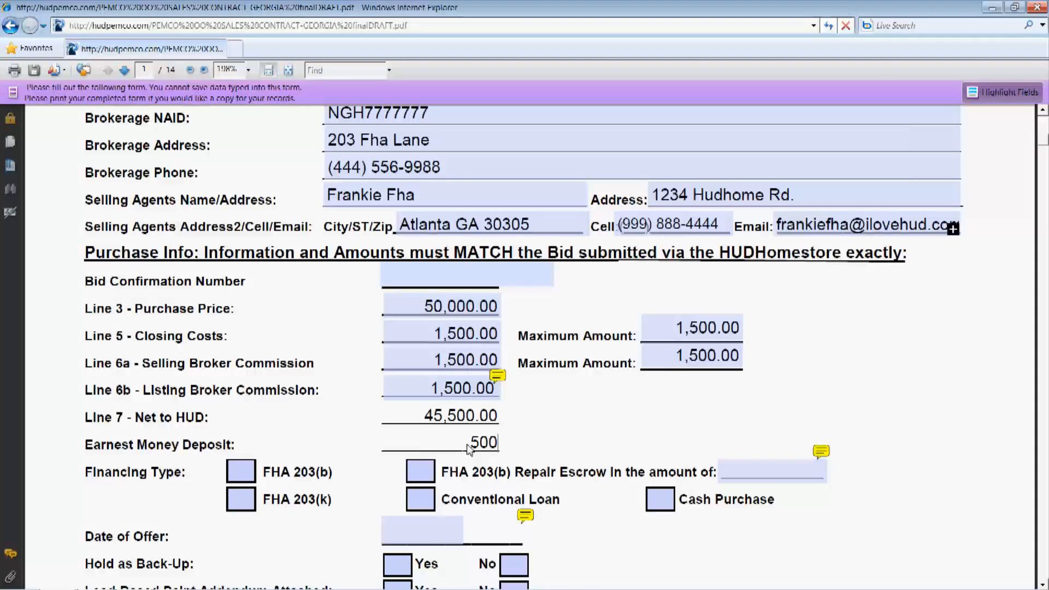
key(Tab)
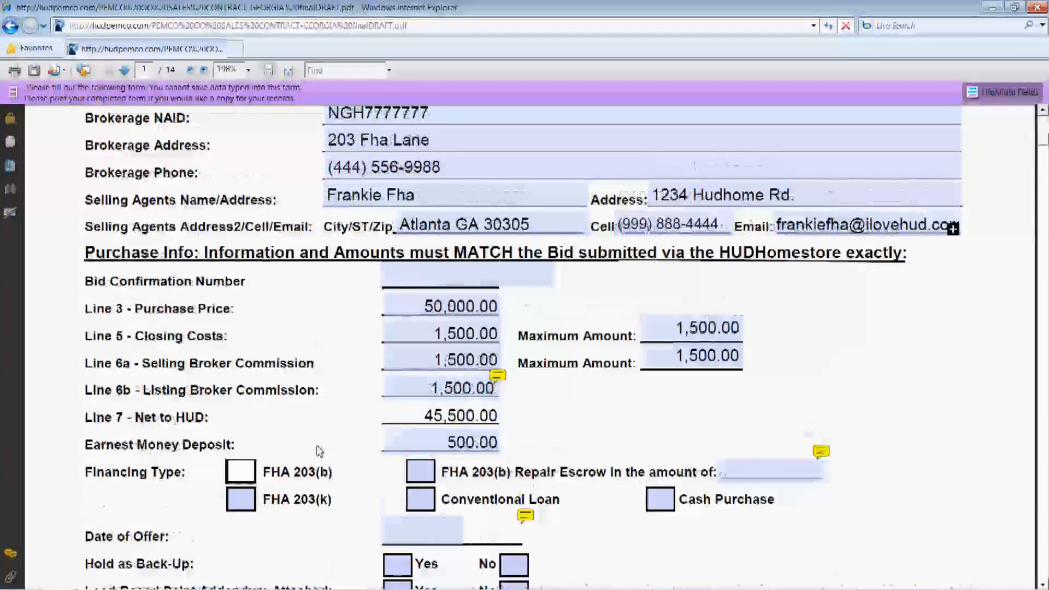
Select FHA 203(b) as the financing type
scroll(319, 451, down, 2)
scroll(237, 387, down, 1)
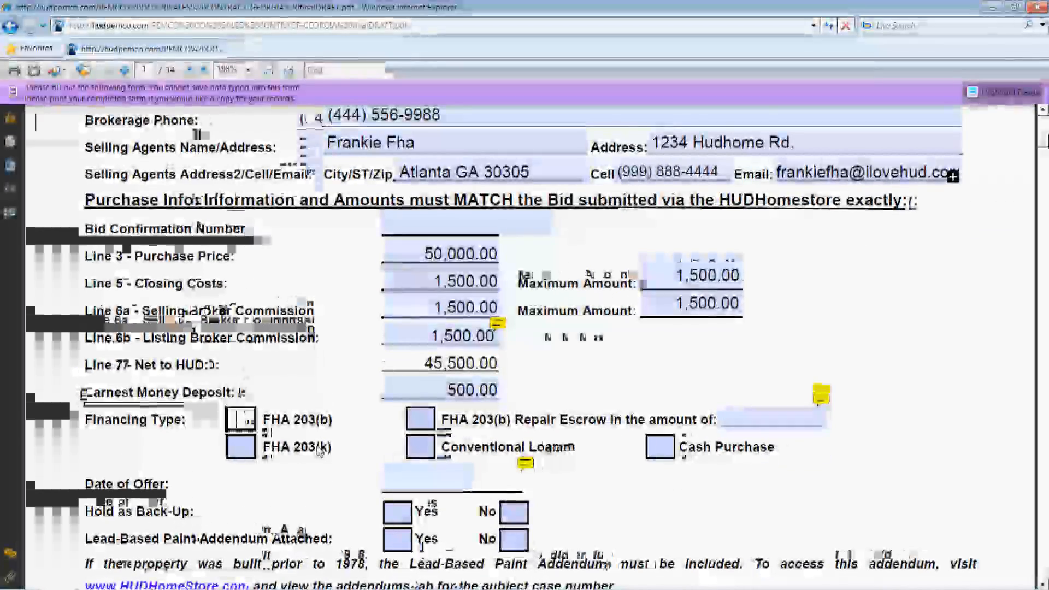
click(240, 420)
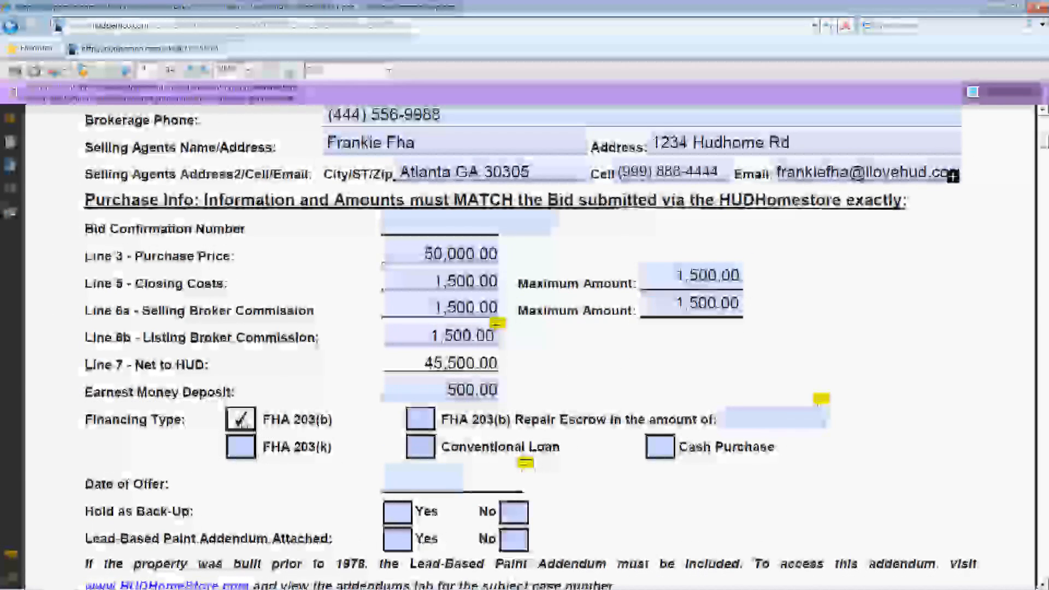
Set the offer date to 03/11/11 and answer Yes to Hold as Back-Up
scroll(337, 538, down, 1)
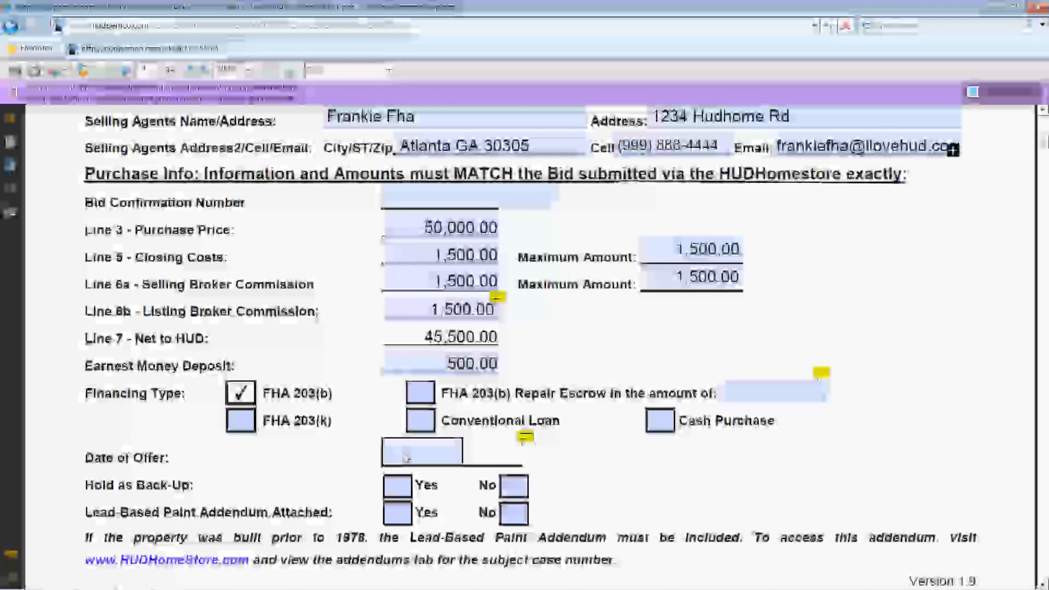
click(405, 456)
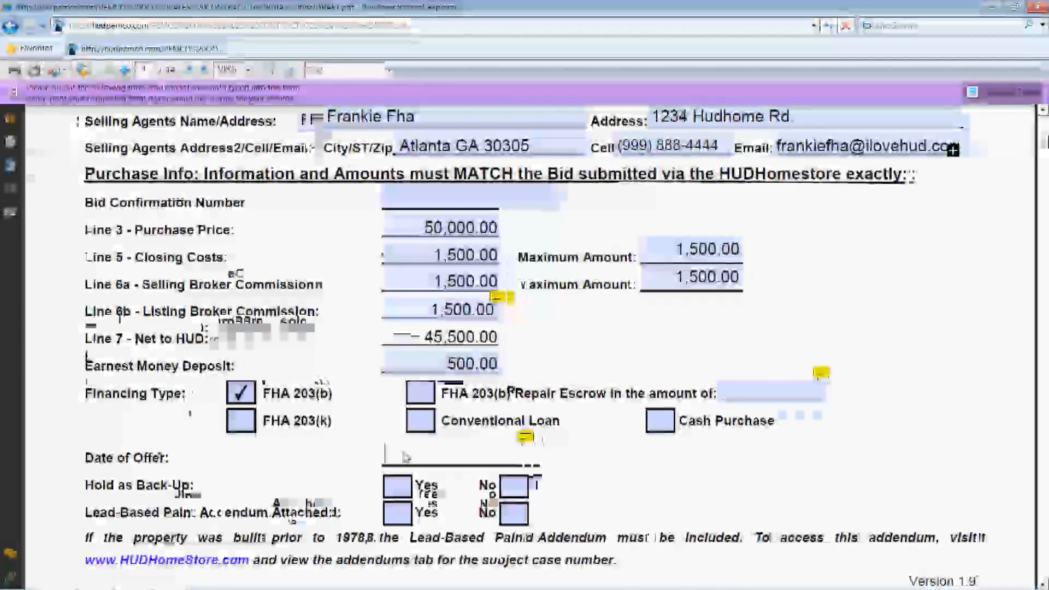
text(0)
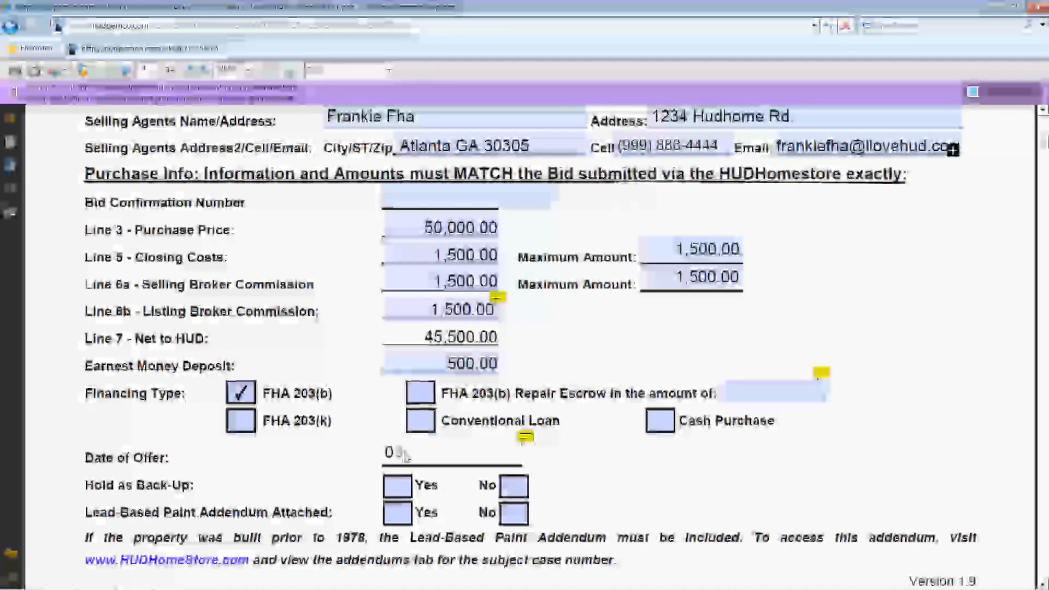
text(3)
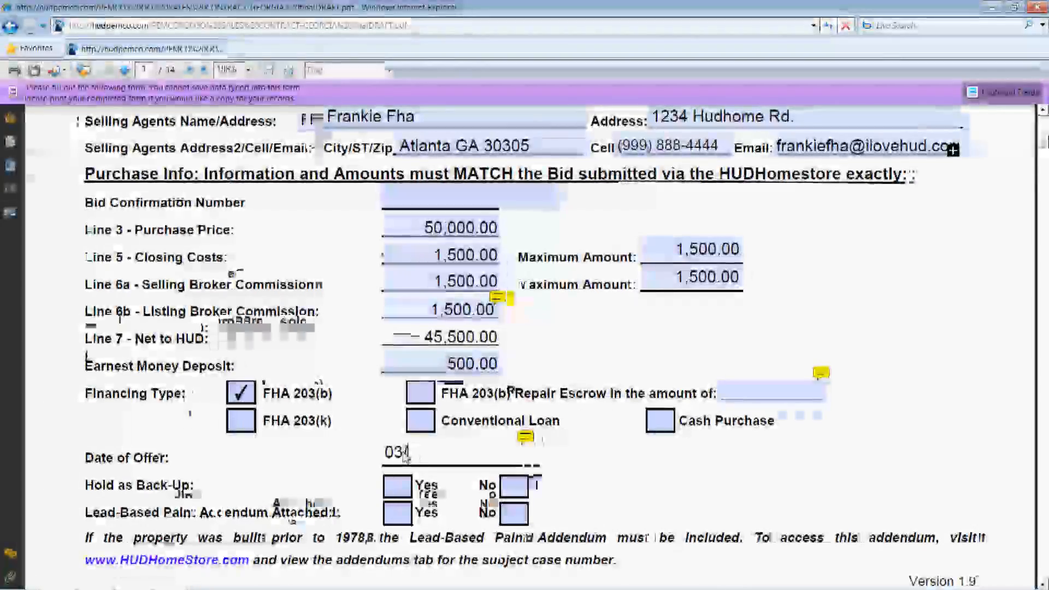
text(/11/11)
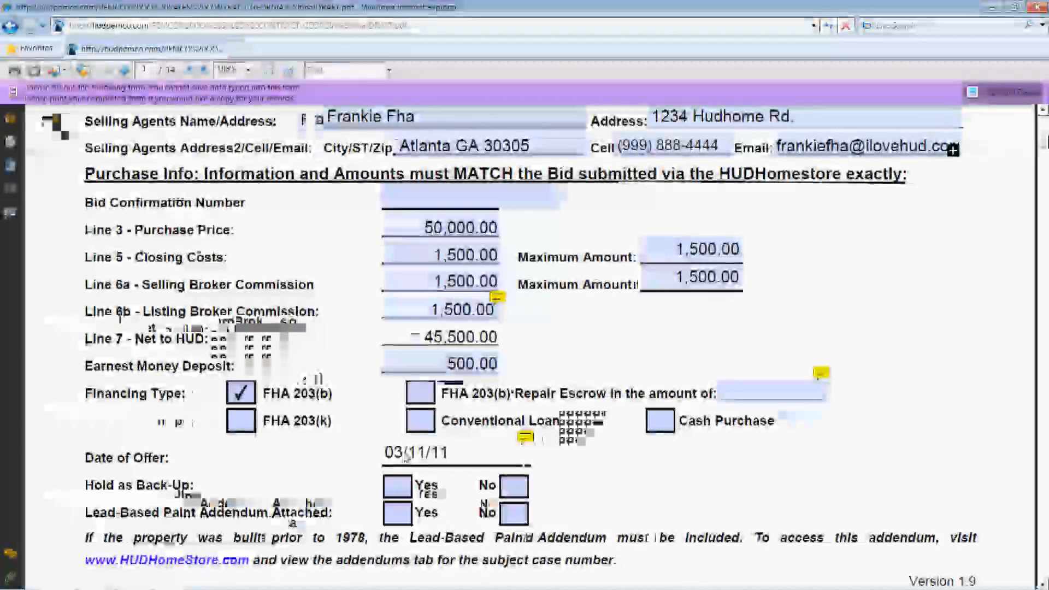
click(398, 486)
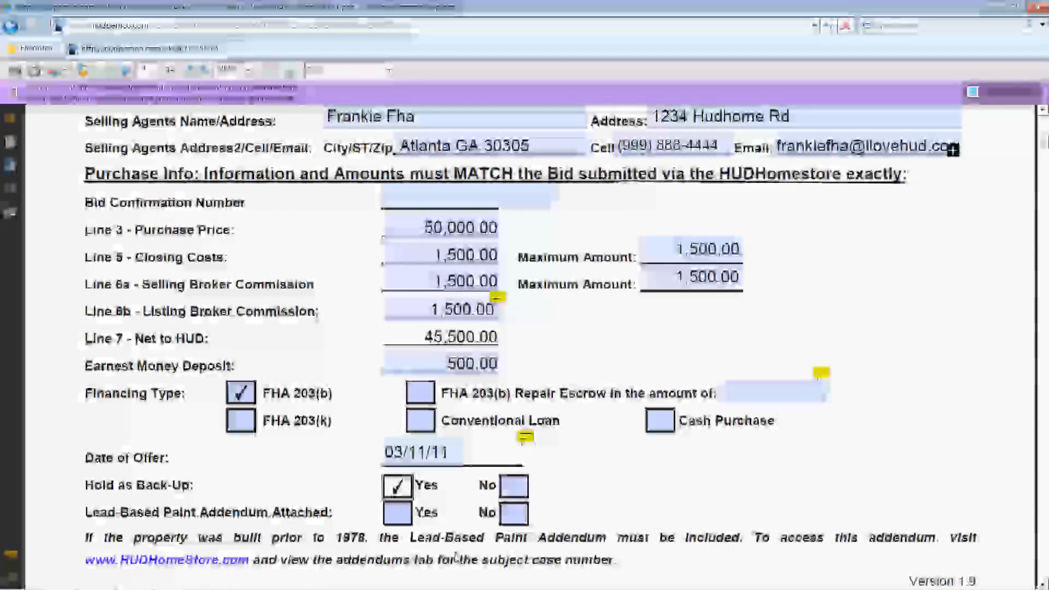
scroll(404, 495, down, 1)
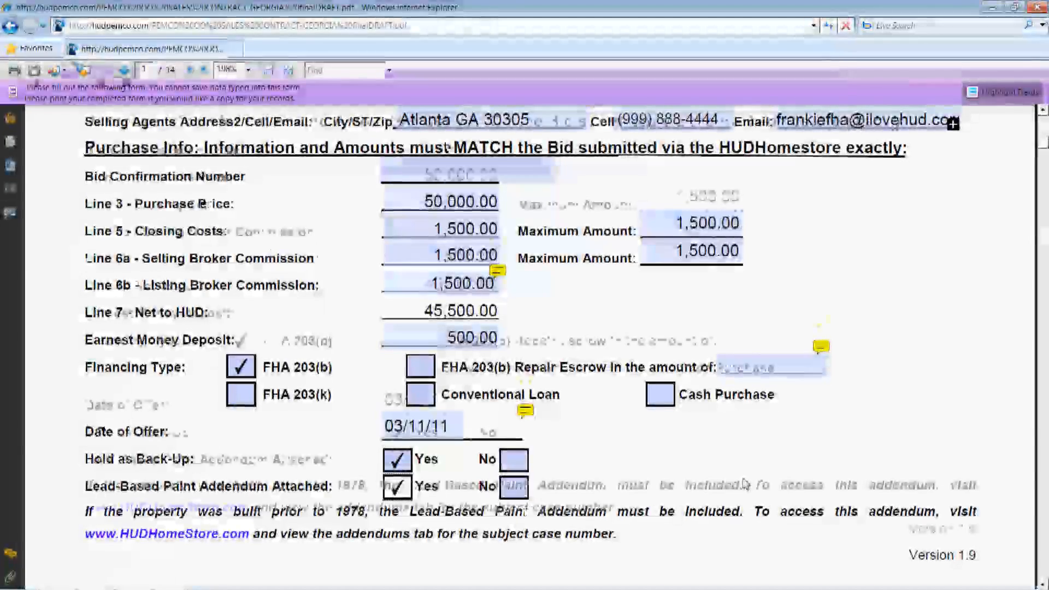
scroll(732, 501, down, 1)
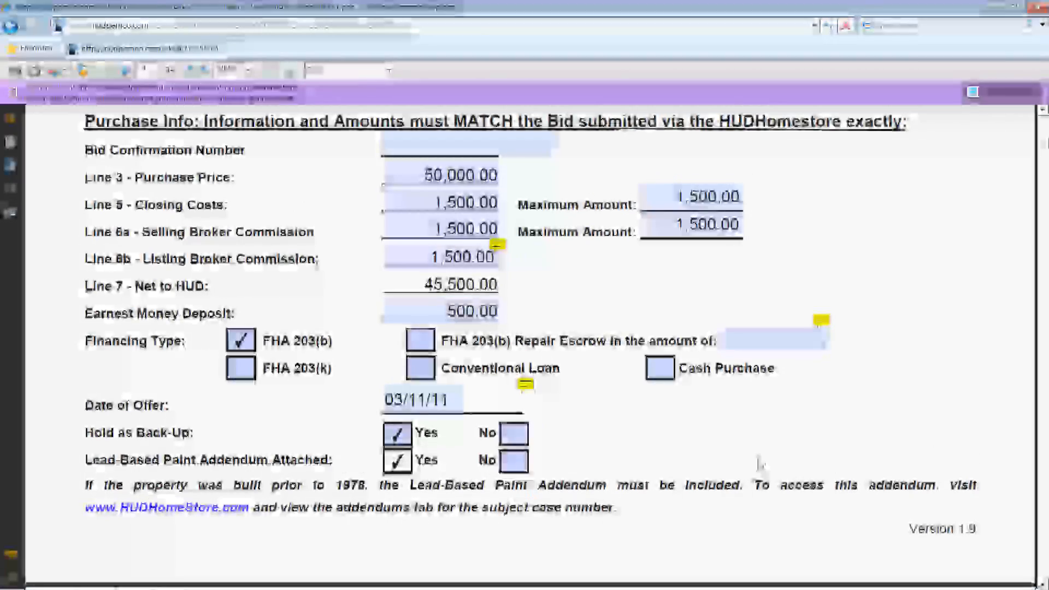
Scroll the PDF to Sales Contract items 2–10: 50,000.00 price, 500.00 earnest money, FHA 203(b) financing
scroll(760, 464, down, 5)
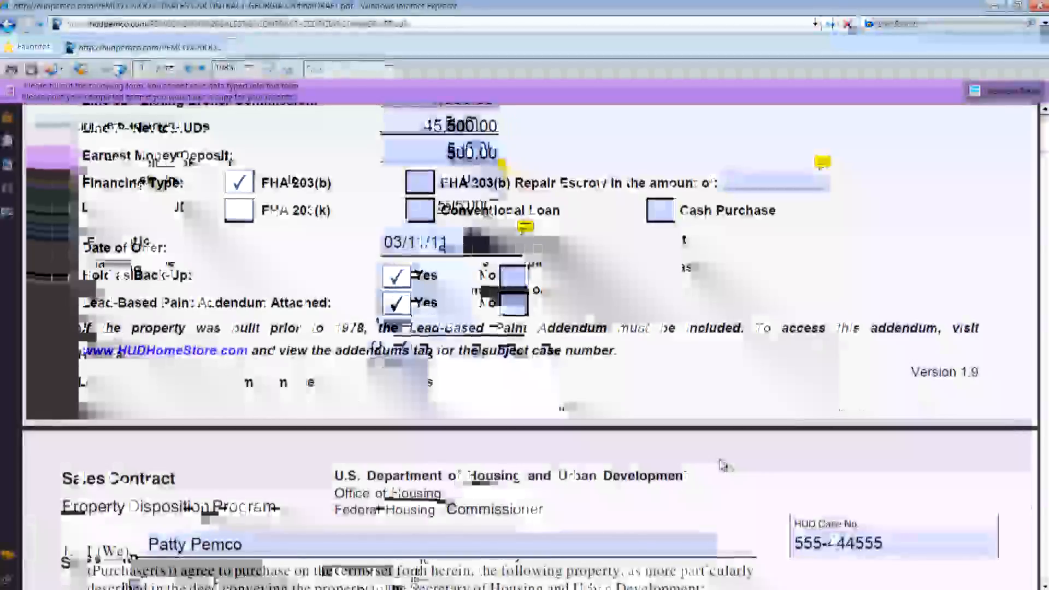
scroll(714, 475, down, 3)
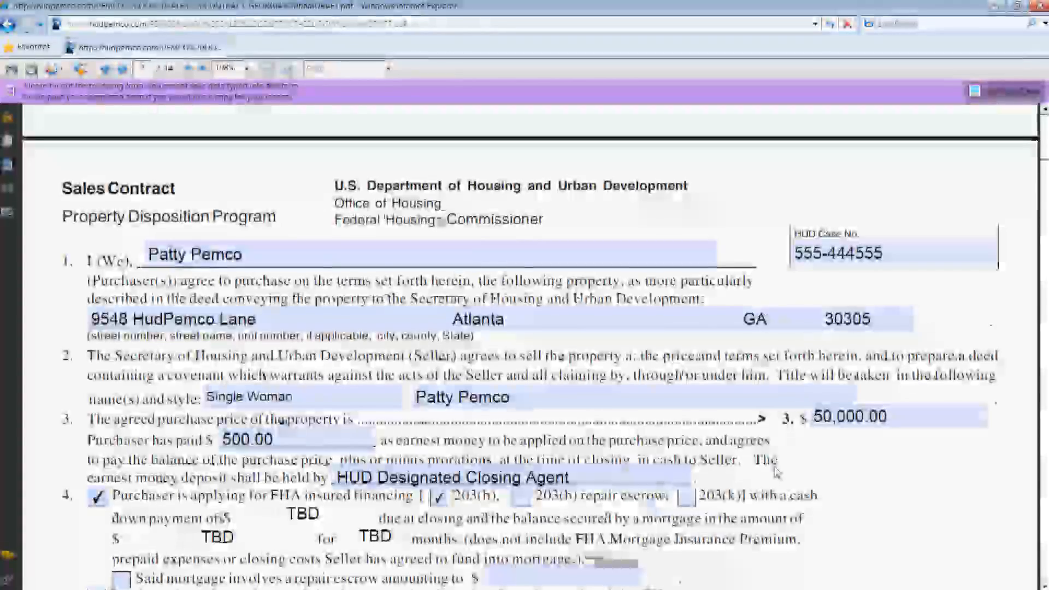
scroll(525, 345, down, 12)
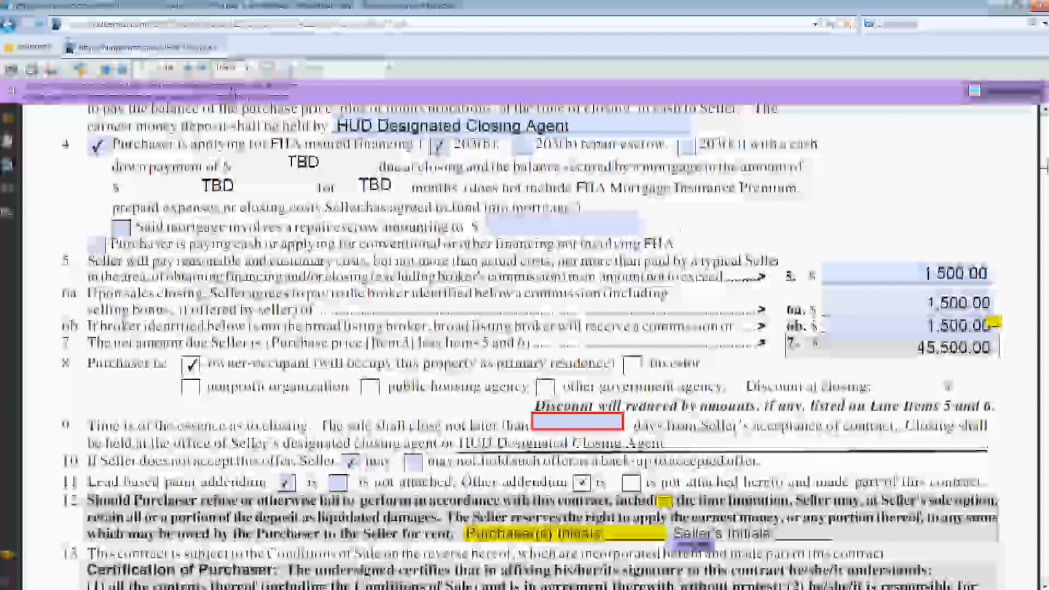
scroll(524, 344, up, 8)
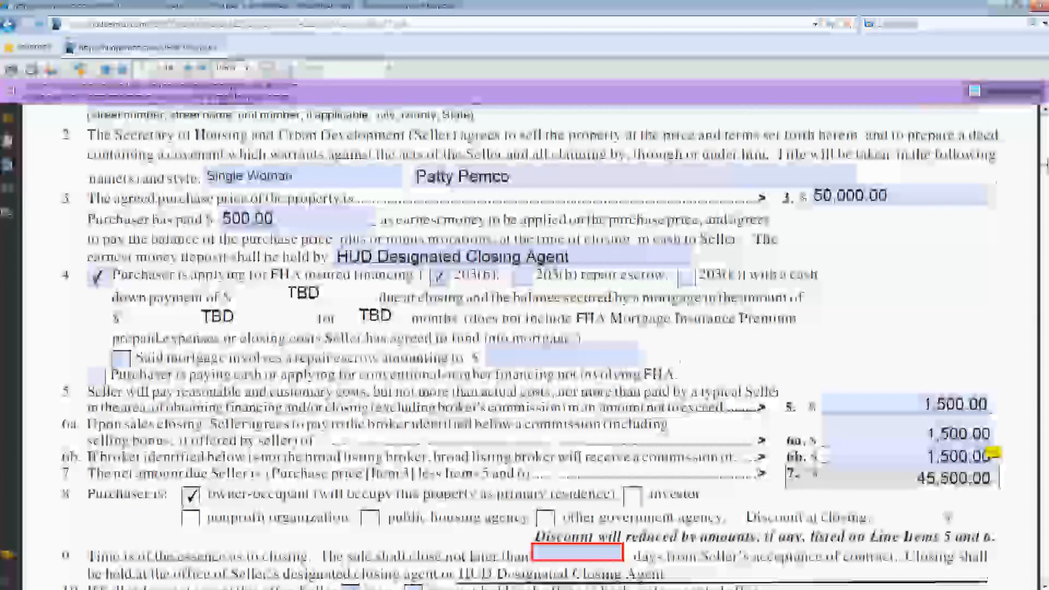
scroll(525, 344, up, 1)
scroll(524, 344, down, 10)
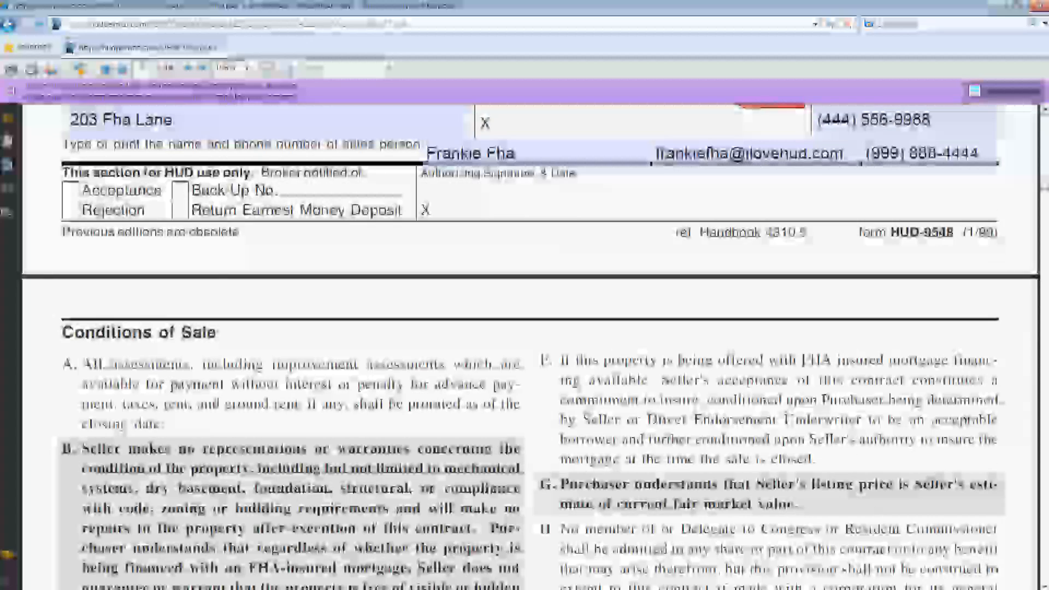
scroll(1045, 223, down, 15)
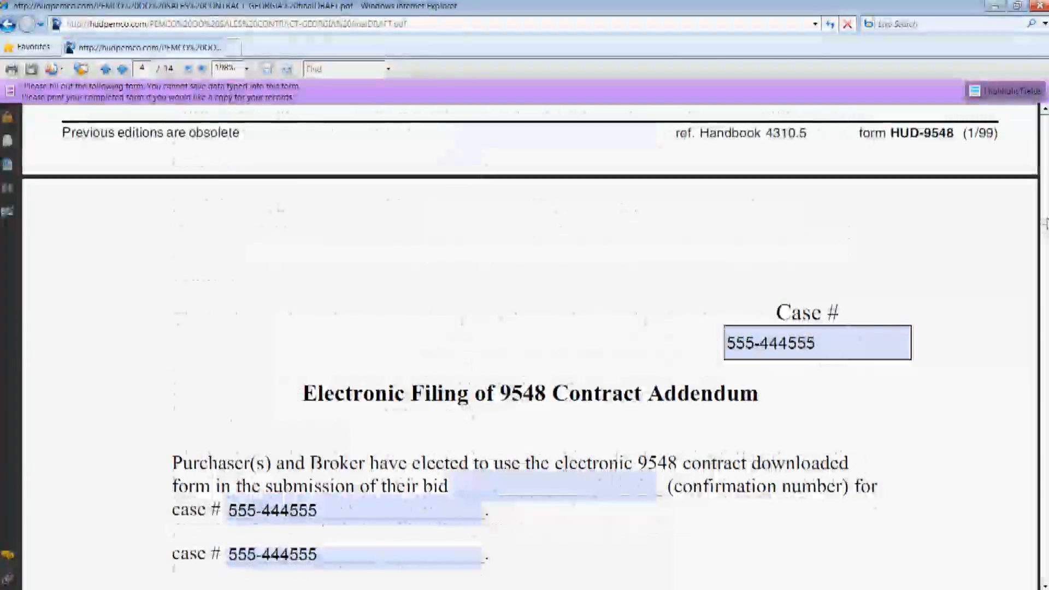
mouse_move(1045, 223)
mouse_down()
mouse_move(1044, 305)
mouse_move(1043, 143)
mouse_up()
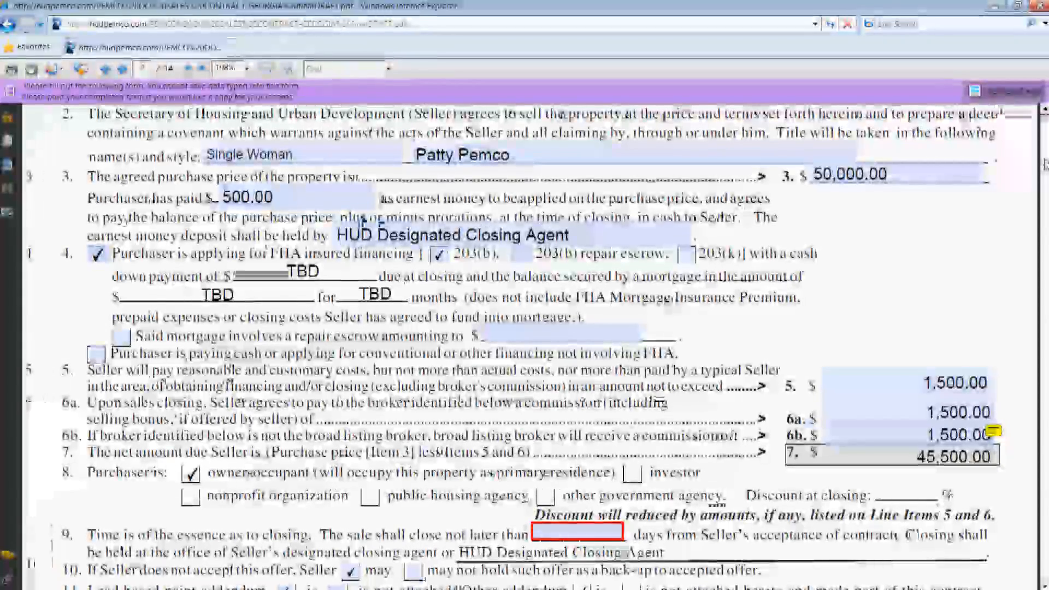
scroll(993, 432, down, 7)
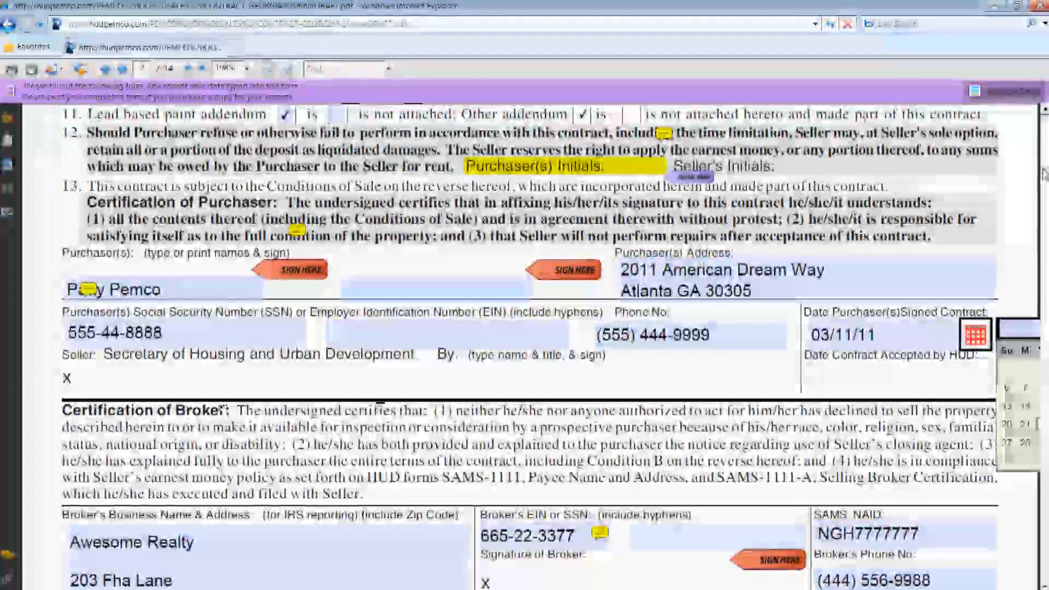
drag(1044, 174, 1045, 228)
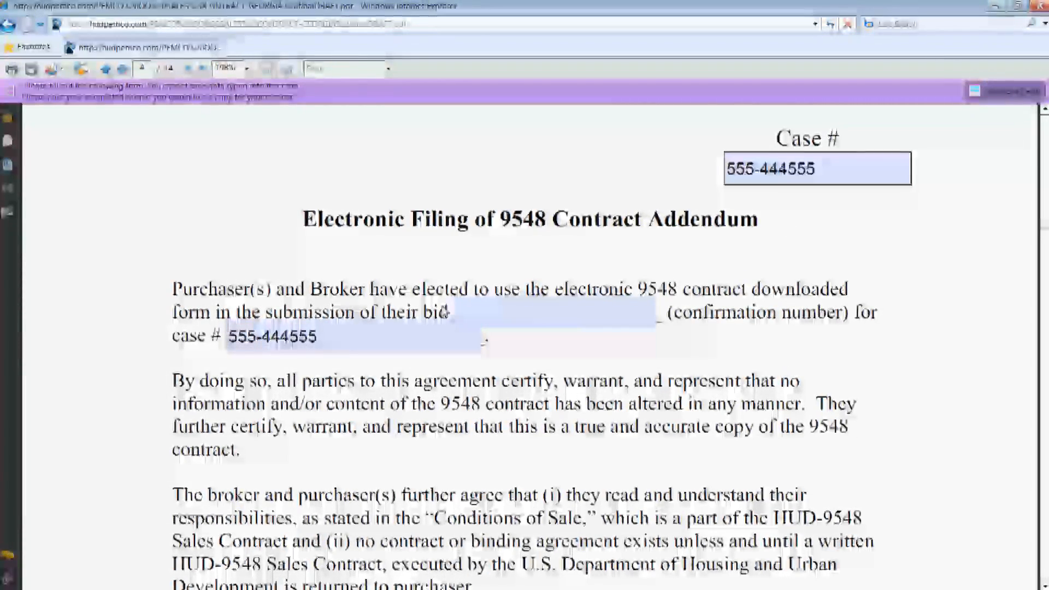
click(553, 318)
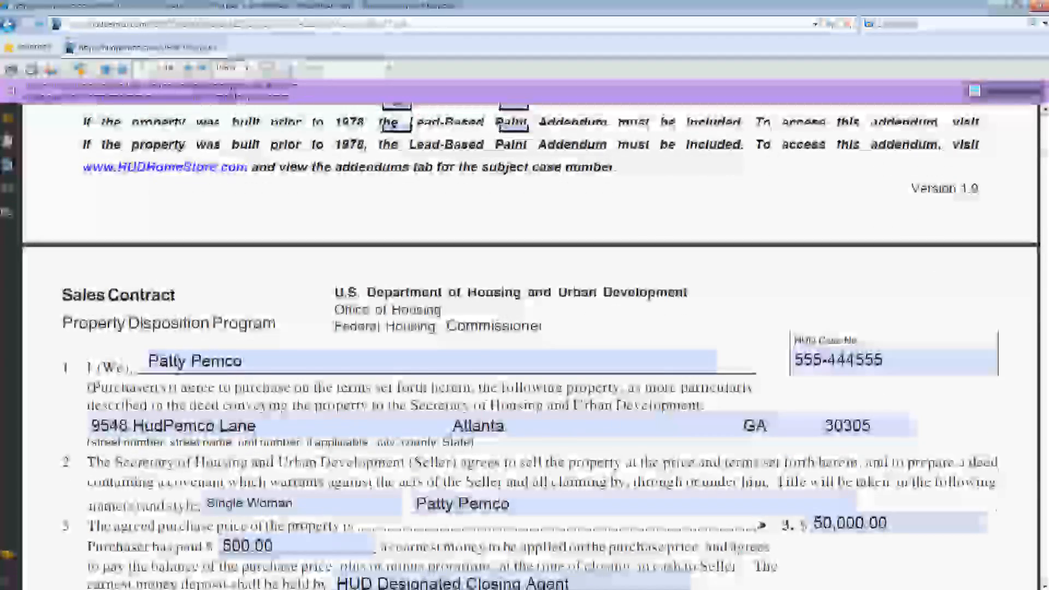
scroll(838, 302, up, 1)
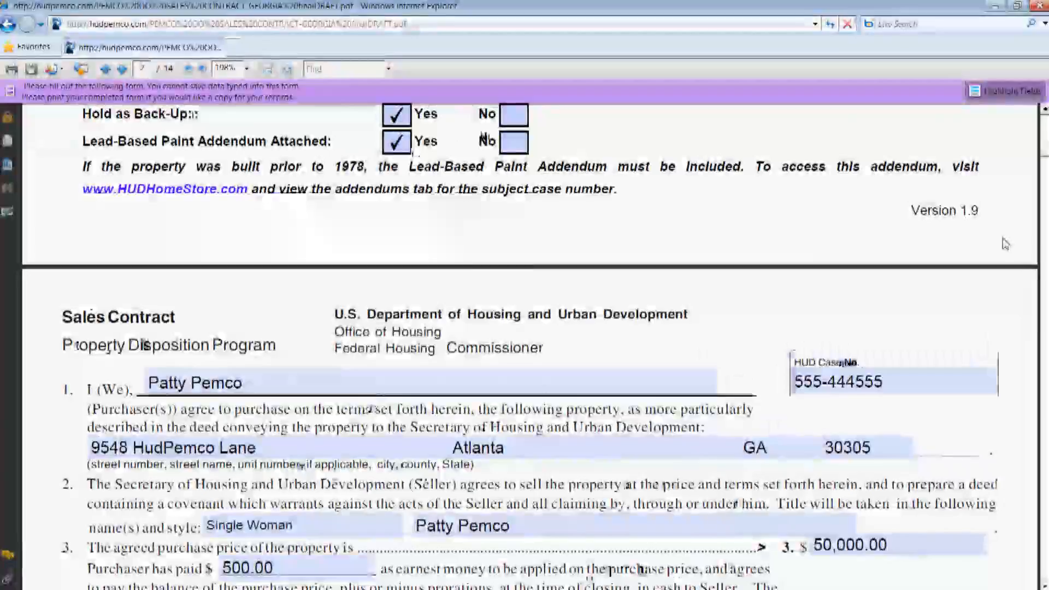
scroll(524, 339, up, 3)
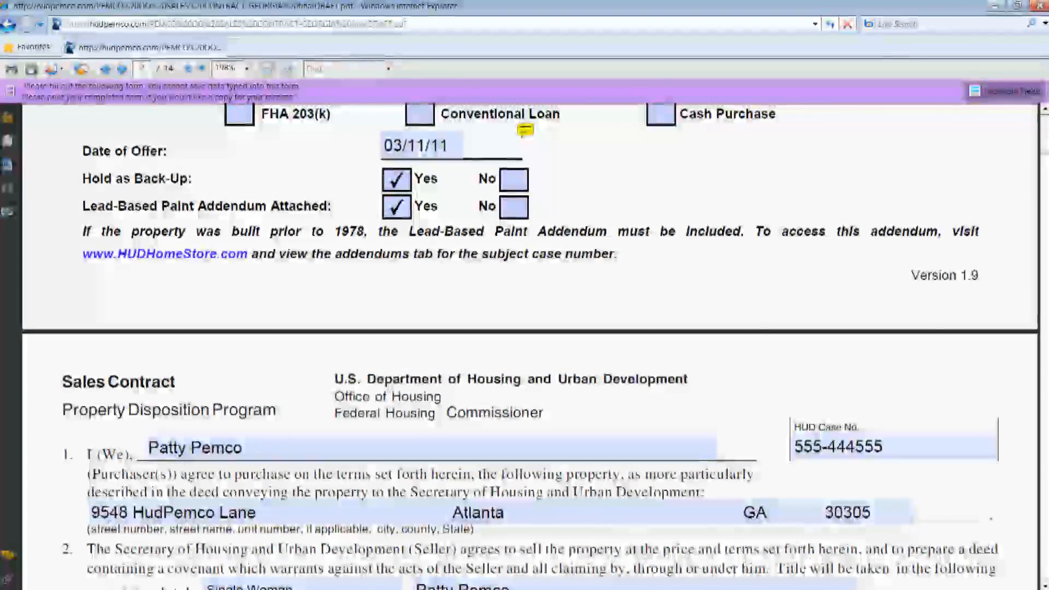
scroll(525, 338, down, 6)
scroll(524, 338, up, 2)
scroll(524, 339, down, 5)
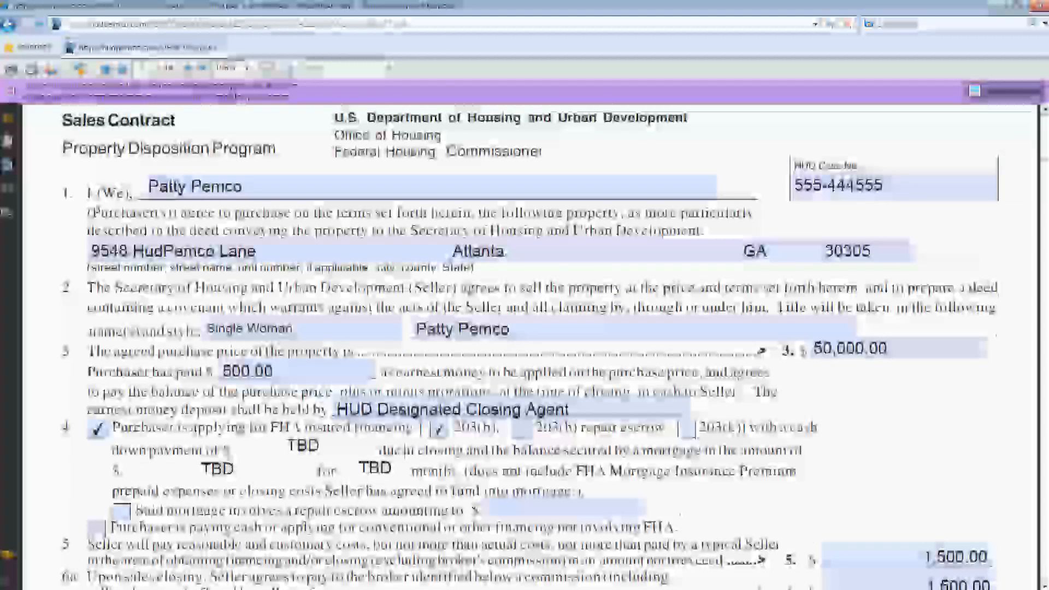